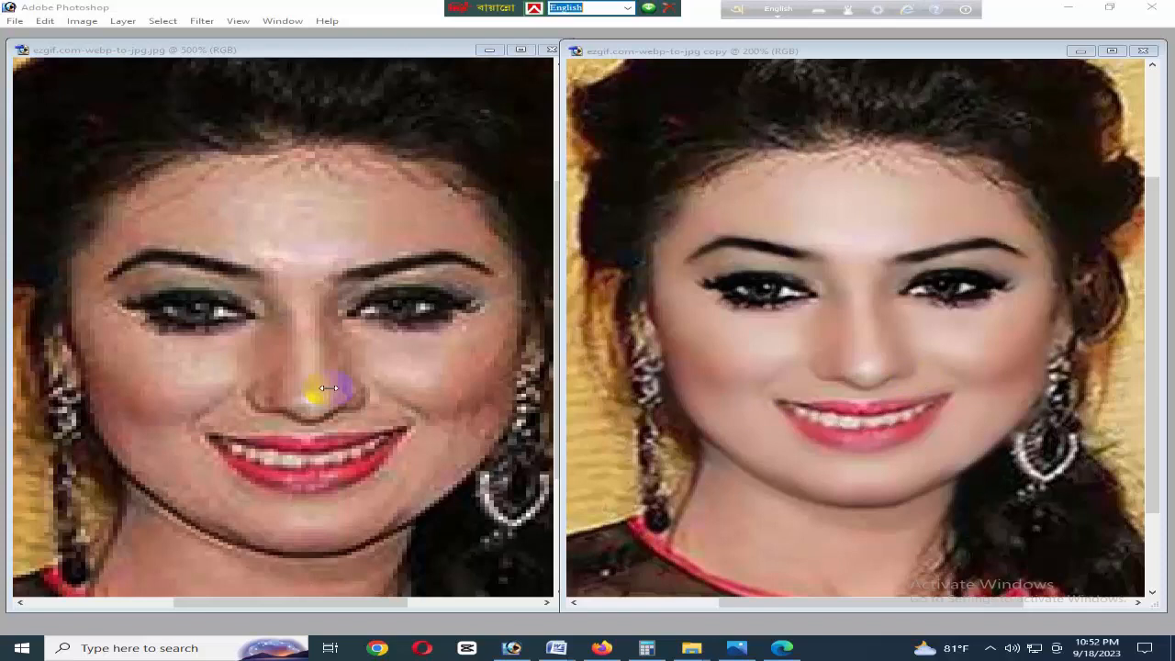
# Close both open portrait documents, the original and its retouched copy.
pyautogui.click(310, 384)
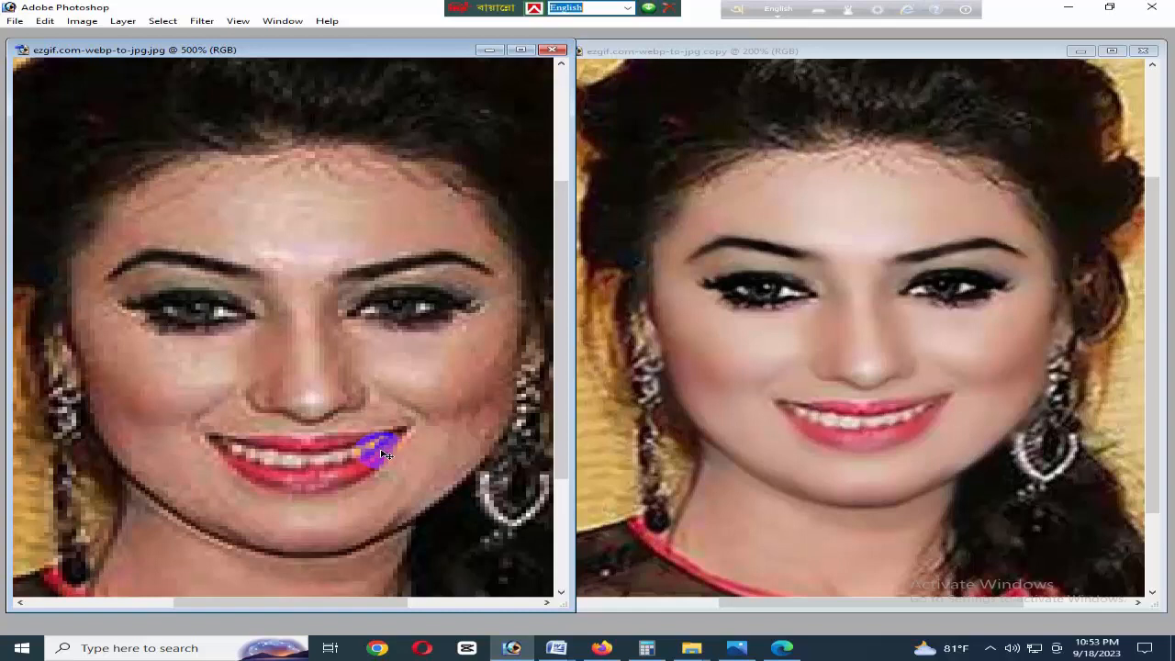
pyautogui.click(1146, 52)
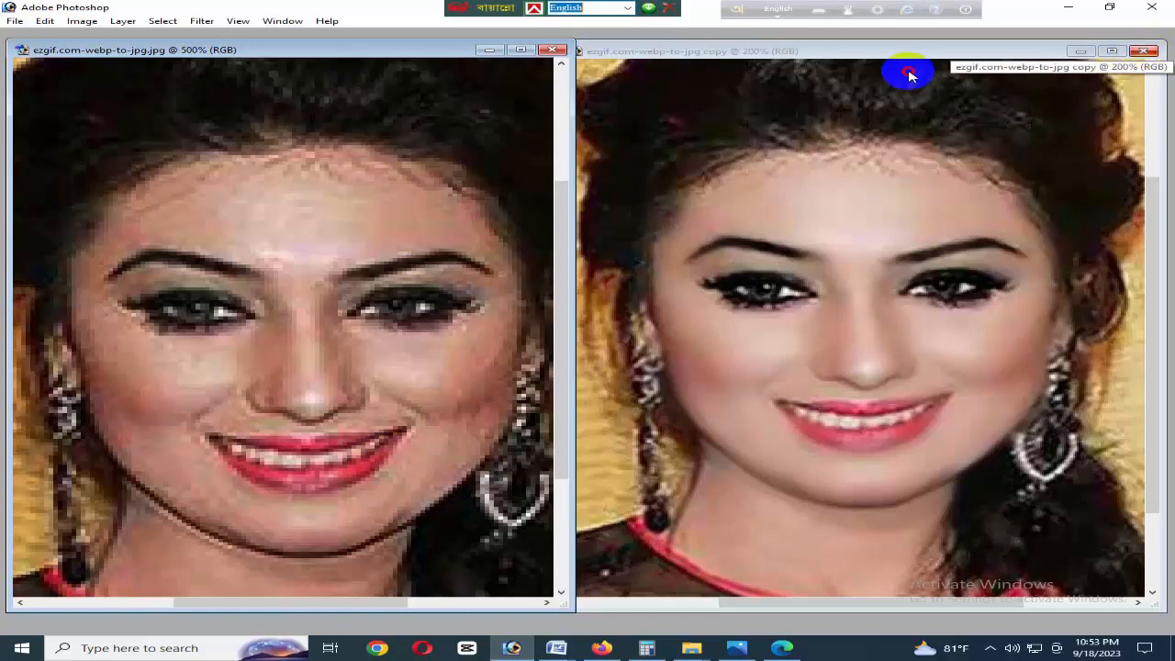
pyautogui.click(592, 244)
pyautogui.click(552, 49)
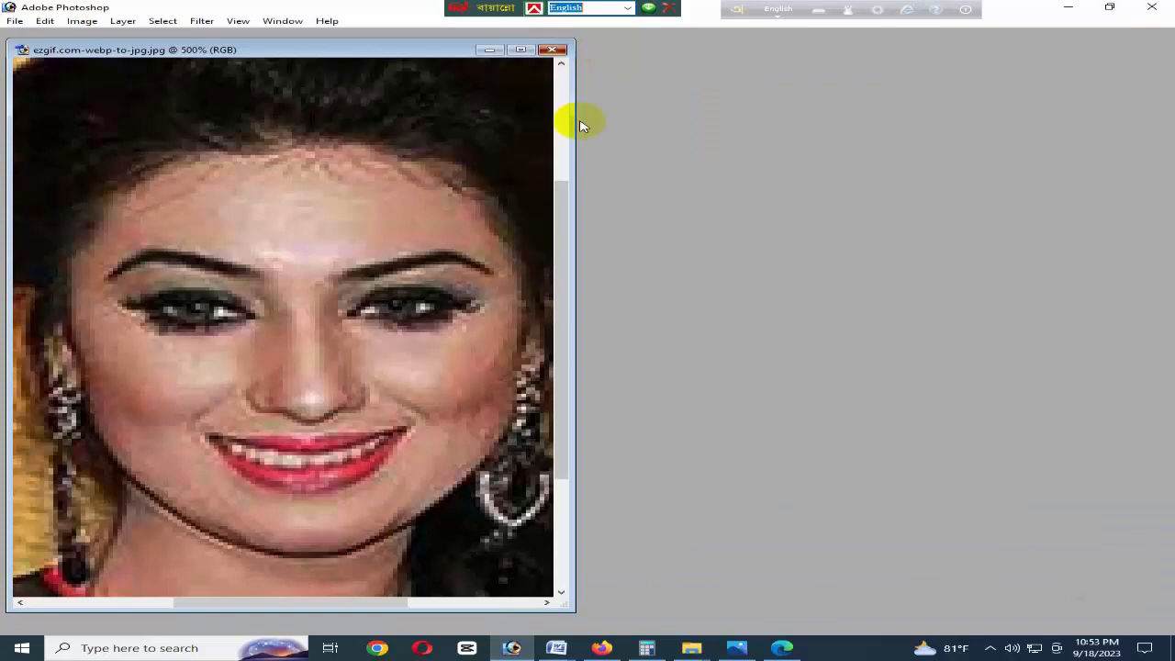
pyautogui.click(592, 245)
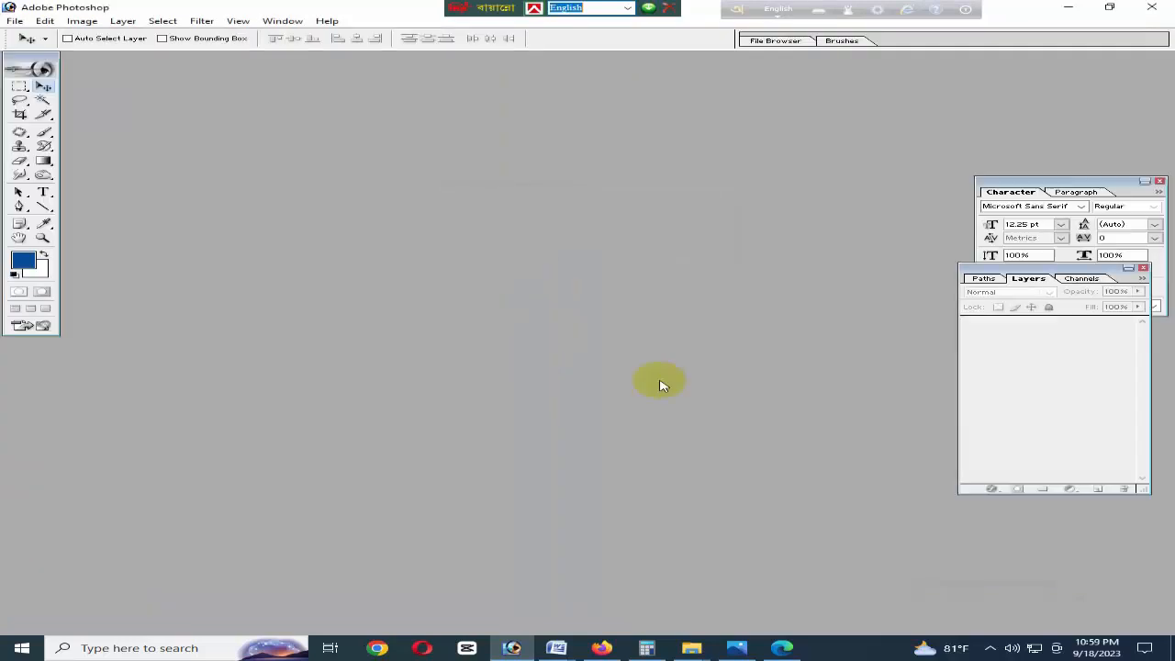
# Open the portrait ezgif.com-webp-to-jpg.jpg and maximize its document window.
pyautogui.doubleClick(490, 212)
pyautogui.click(525, 188)
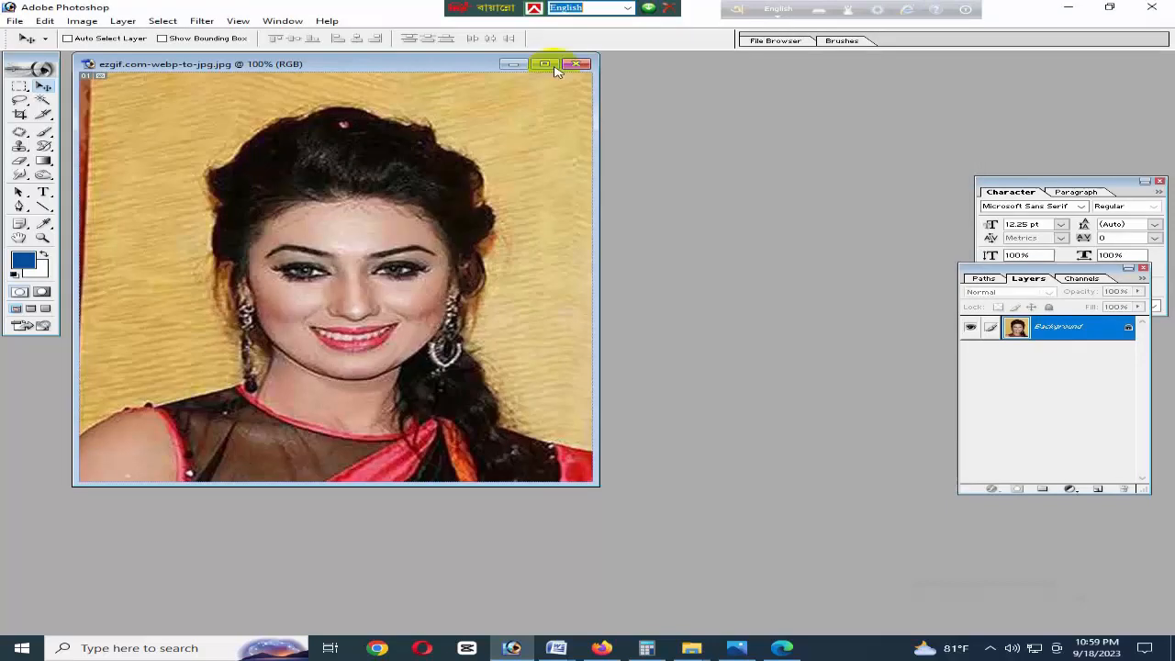
pyautogui.doubleClick(552, 67)
# Examine the skin texture around the nose, cheeks and mouth at 600% magnification.
pyautogui.hotkey('ctrl', '+')
pyautogui.hotkey('ctrl', '+')
pyautogui.hotkey('ctrl', '+')
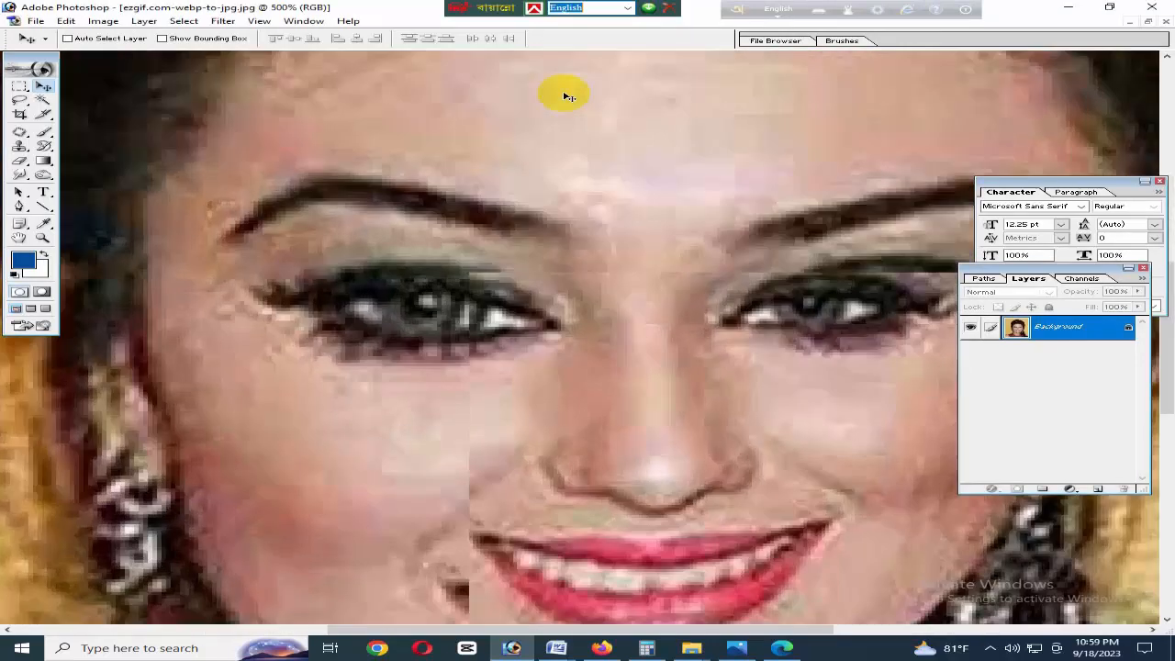
pyautogui.hotkey('ctrl', '+')
pyautogui.moveTo(536, 268); pyautogui.dragTo(401, 117)
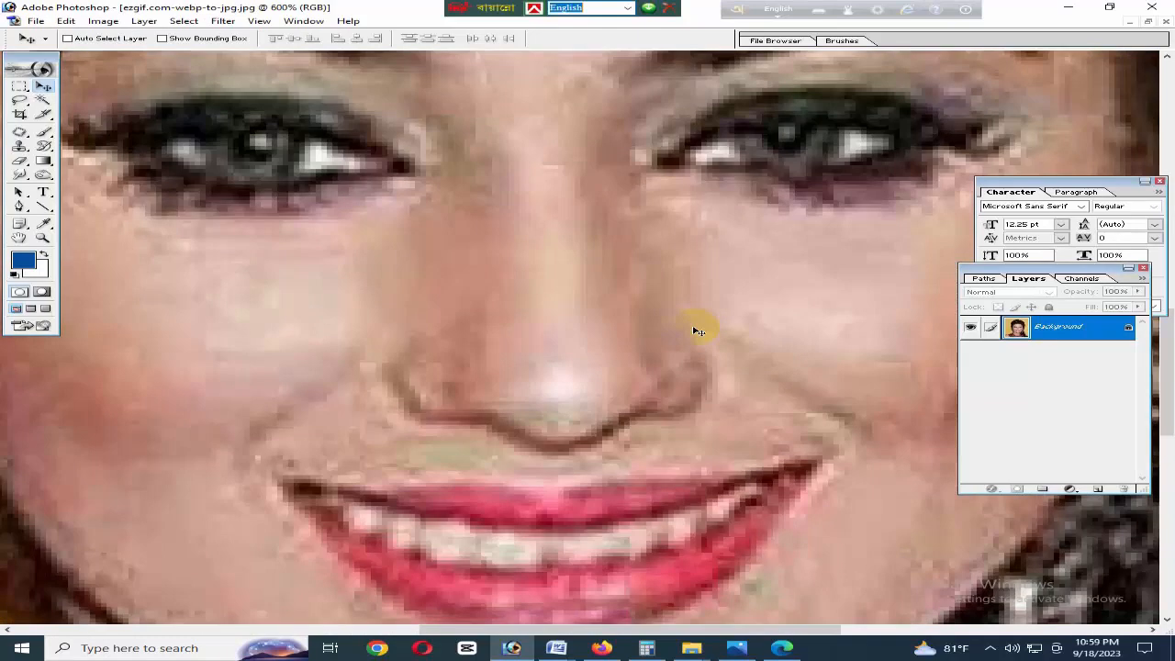
pyautogui.moveTo(696, 363); pyautogui.dragTo(739, 355)
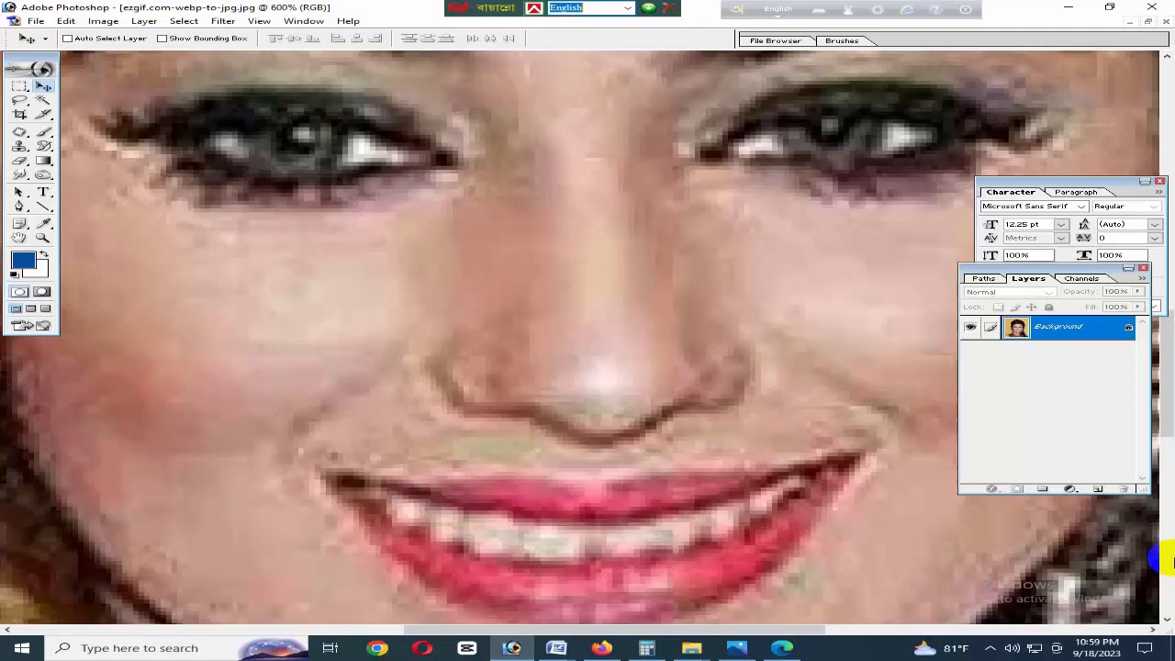
pyautogui.moveTo(629, 355); pyautogui.dragTo(637, 396)
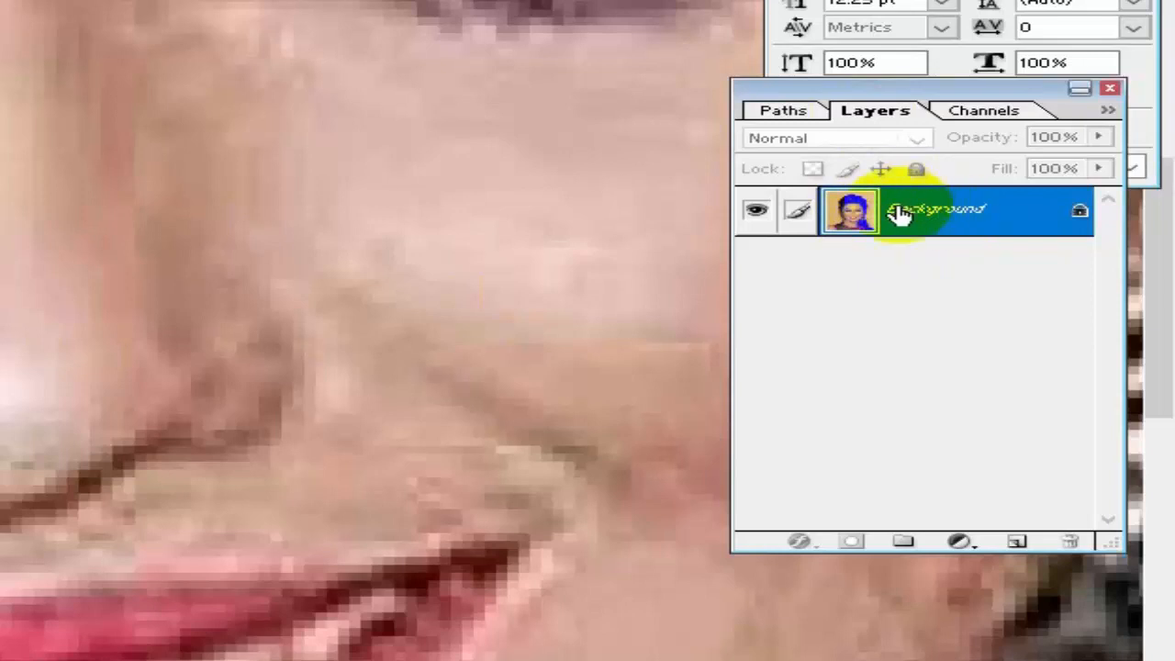
# Duplicate the Background layer and apply a Gaussian Blur with a 2.1-pixel radius to the copy.
pyautogui.moveTo(931, 212); pyautogui.dragTo(1014, 541)
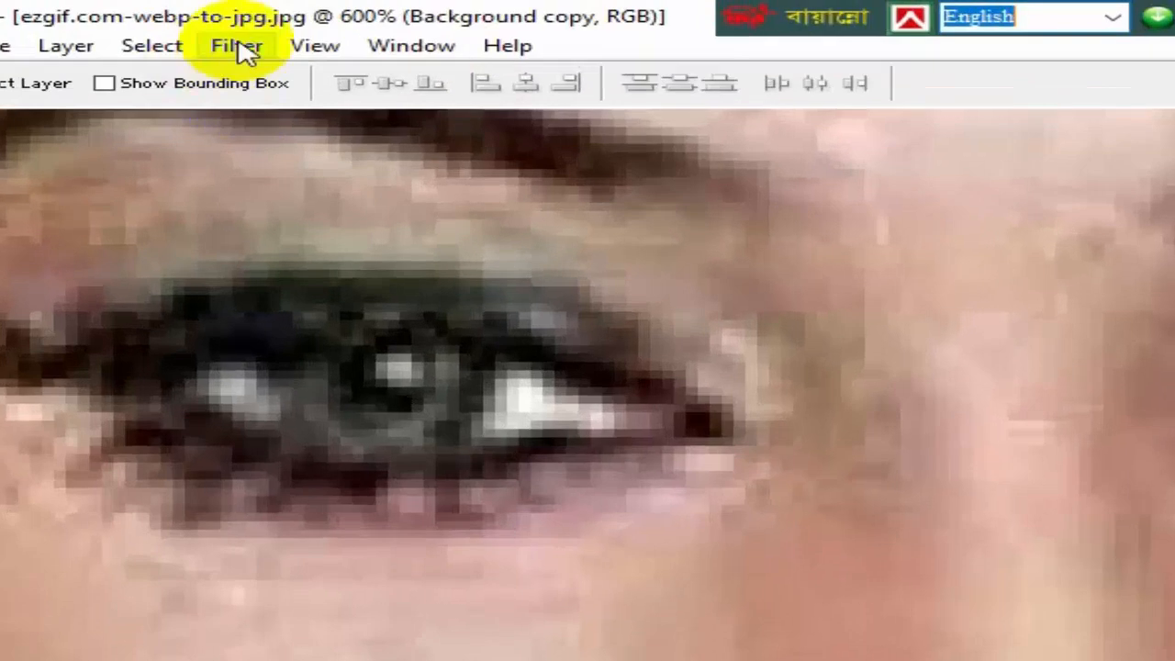
pyautogui.click(240, 48)
pyautogui.moveTo(486, 261)
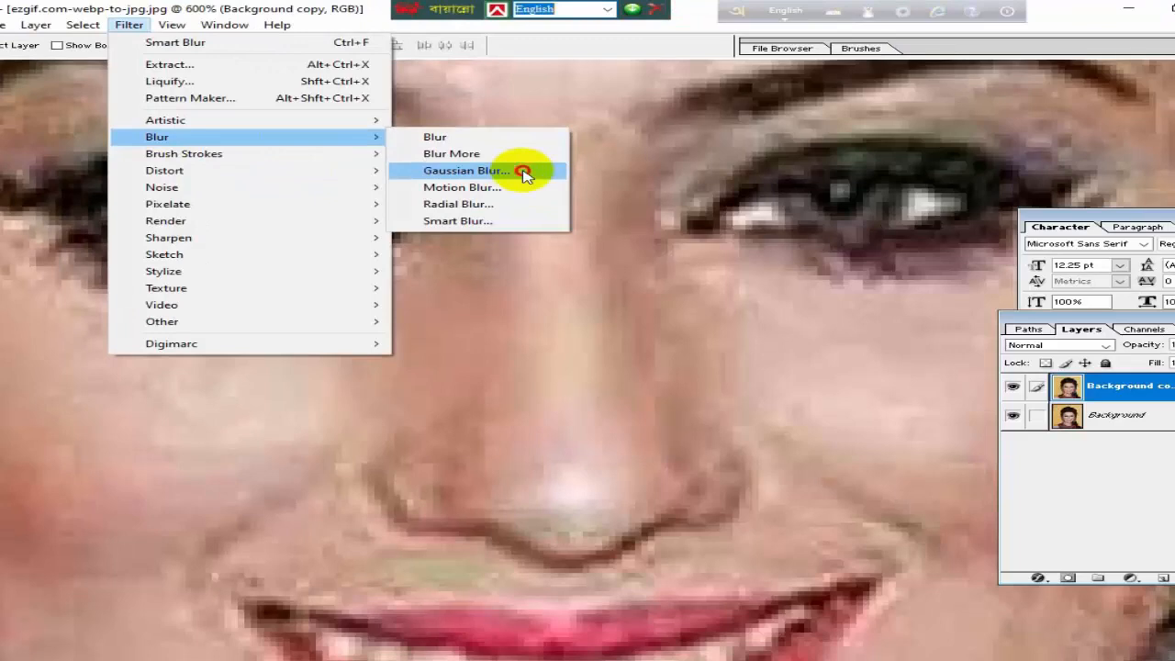
pyautogui.click(521, 172)
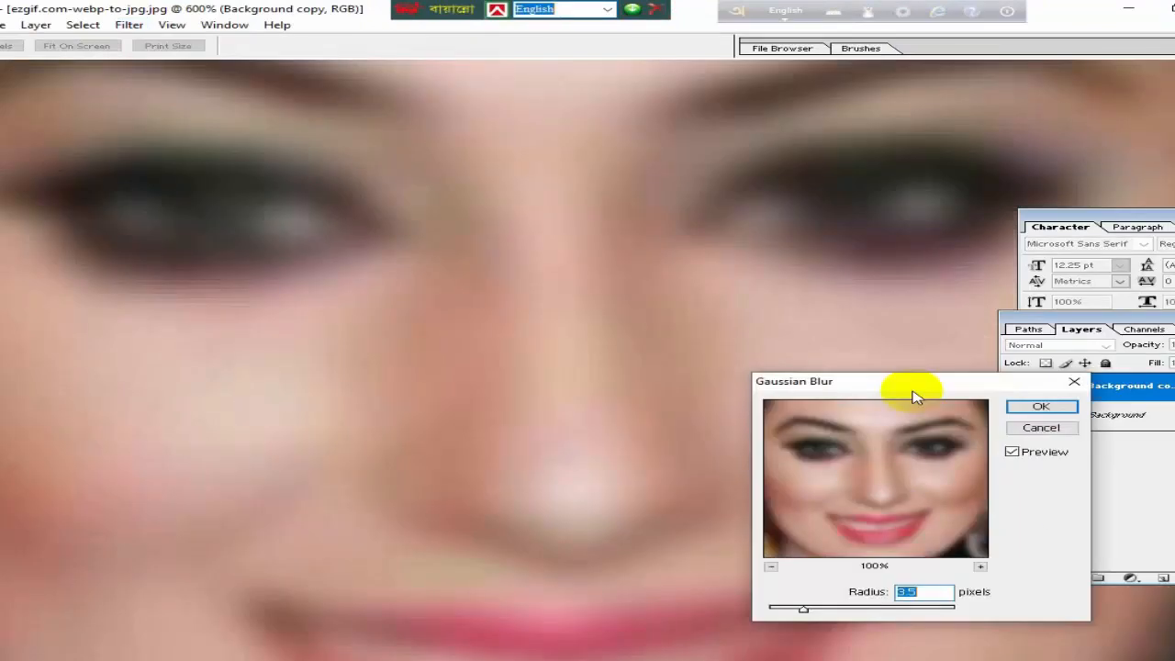
pyautogui.moveTo(914, 396); pyautogui.dragTo(899, 317)
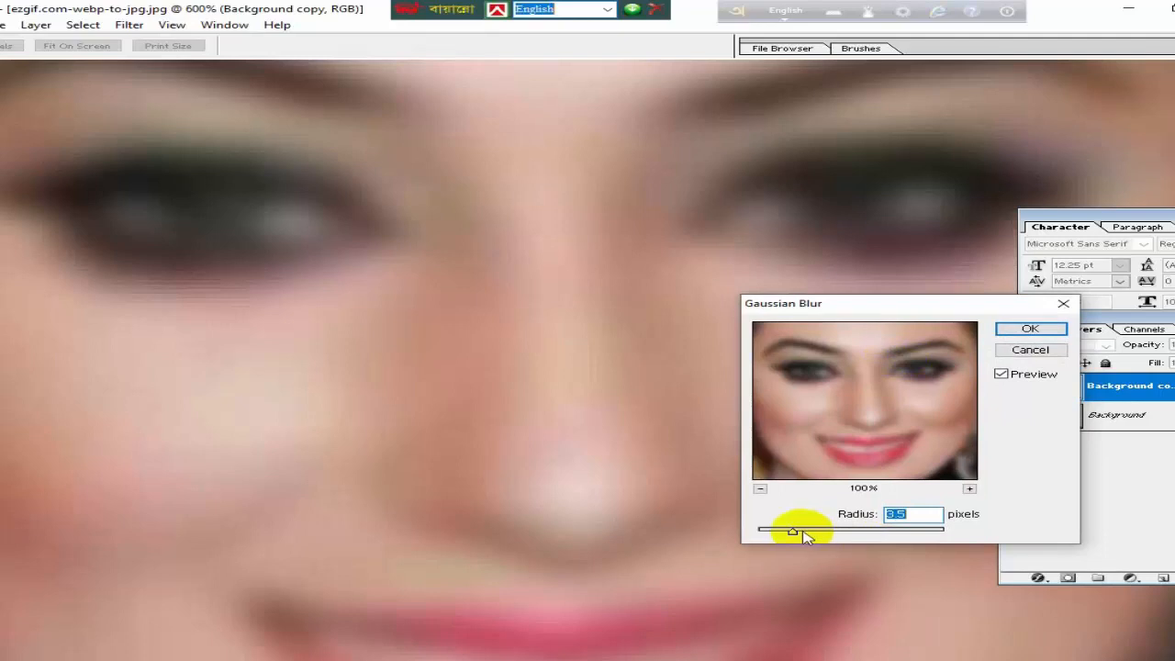
pyautogui.moveTo(789, 531); pyautogui.dragTo(779, 532)
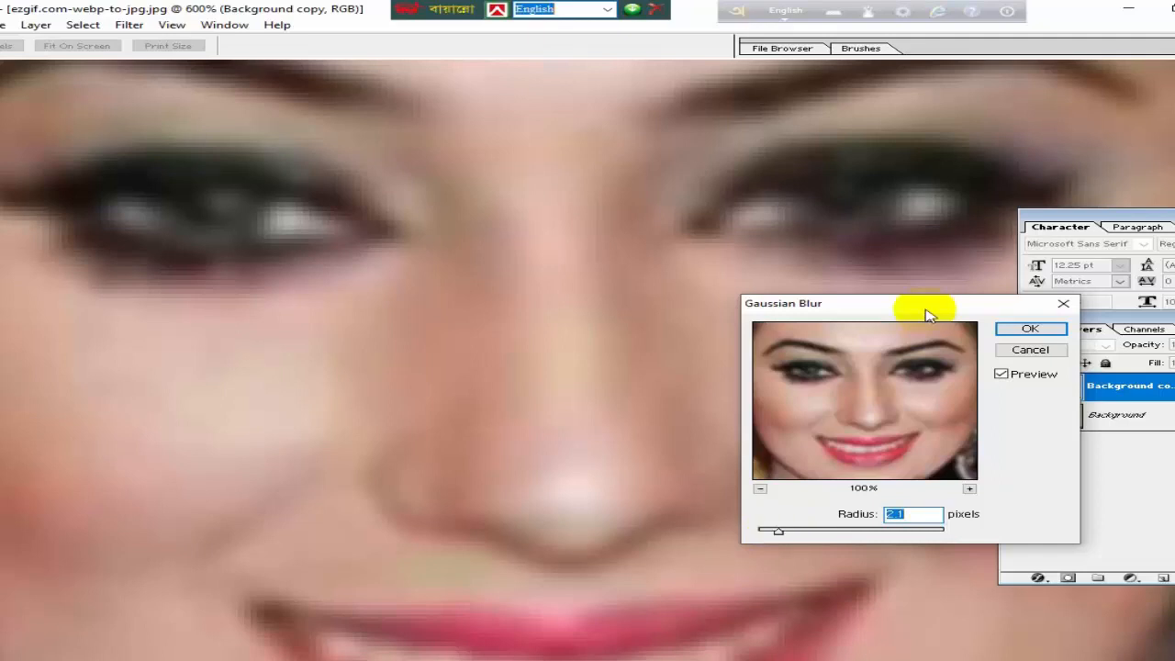
pyautogui.moveTo(923, 308); pyautogui.dragTo(779, 424)
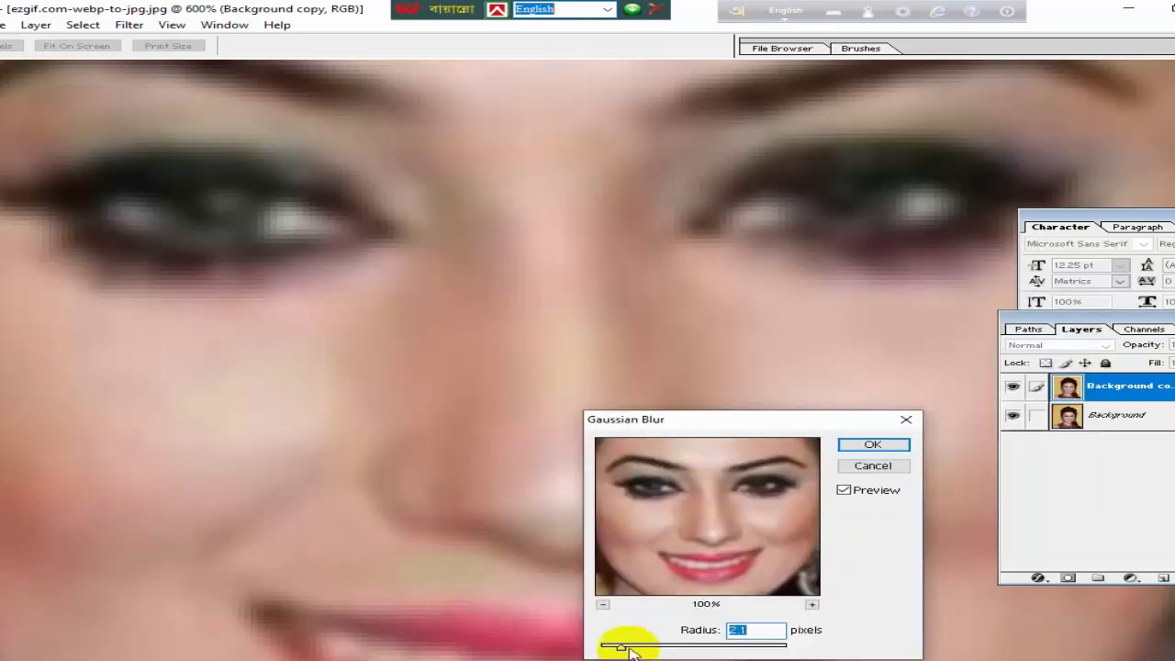
pyautogui.moveTo(629, 649); pyautogui.dragTo(621, 650)
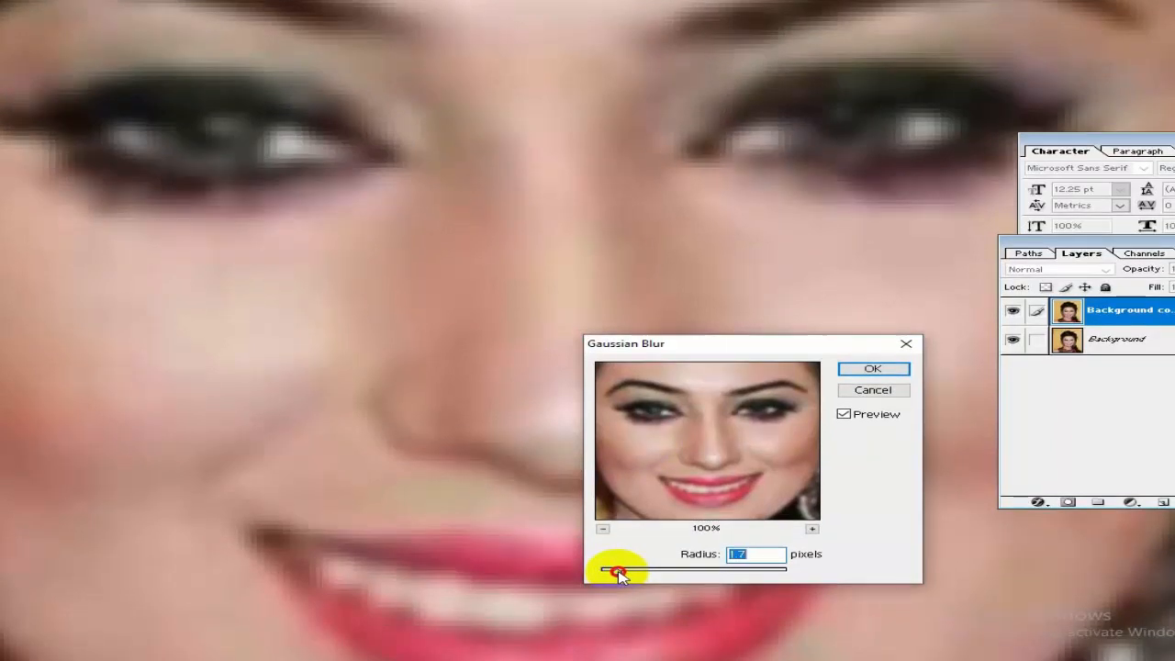
pyautogui.moveTo(620, 573); pyautogui.dragTo(622, 574)
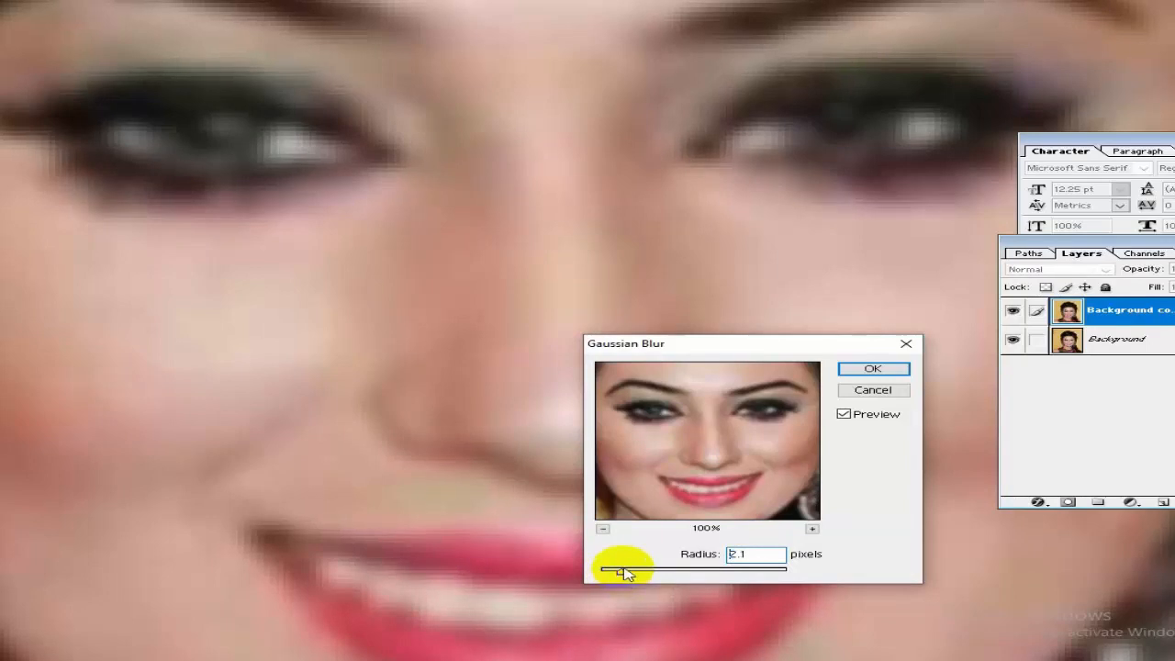
pyautogui.click(888, 371)
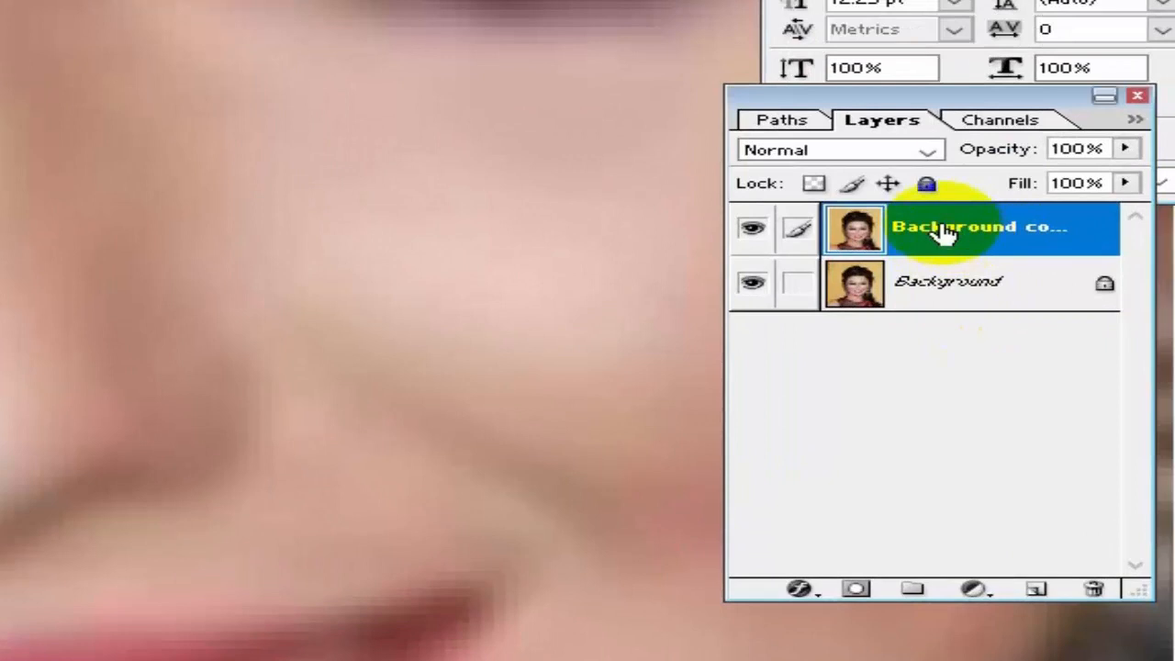
# Add a black layer mask to the Background copy layer so its blur is fully hidden.
pyautogui.doubleClick(945, 231)
pyautogui.press('alt')
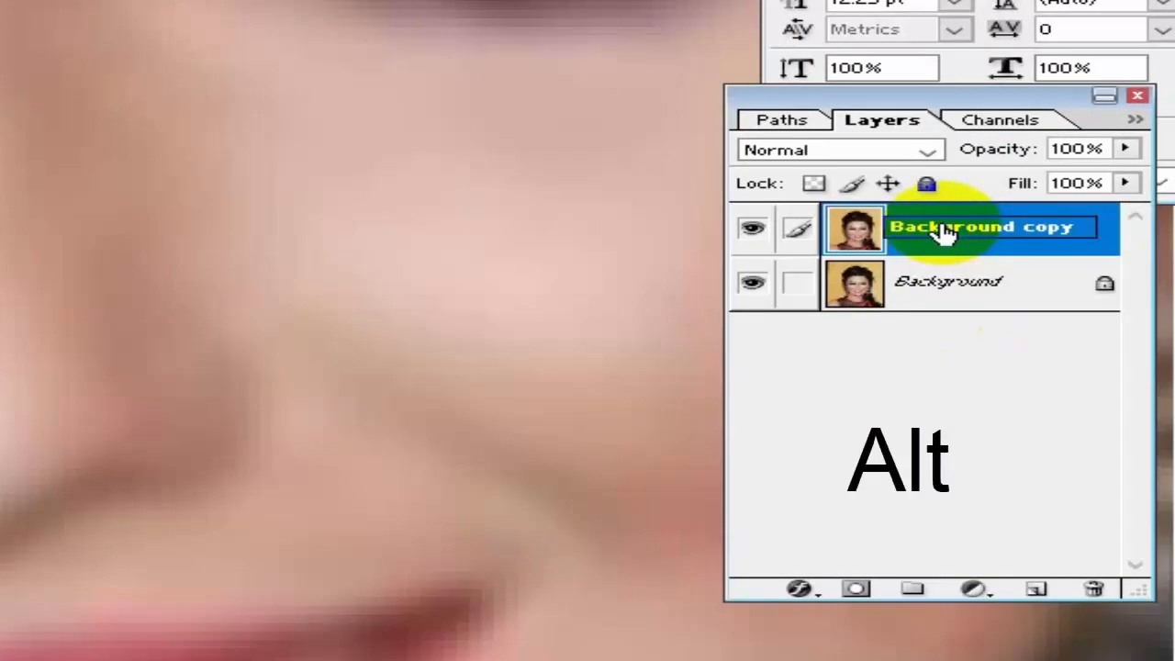
pyautogui.press('Return')
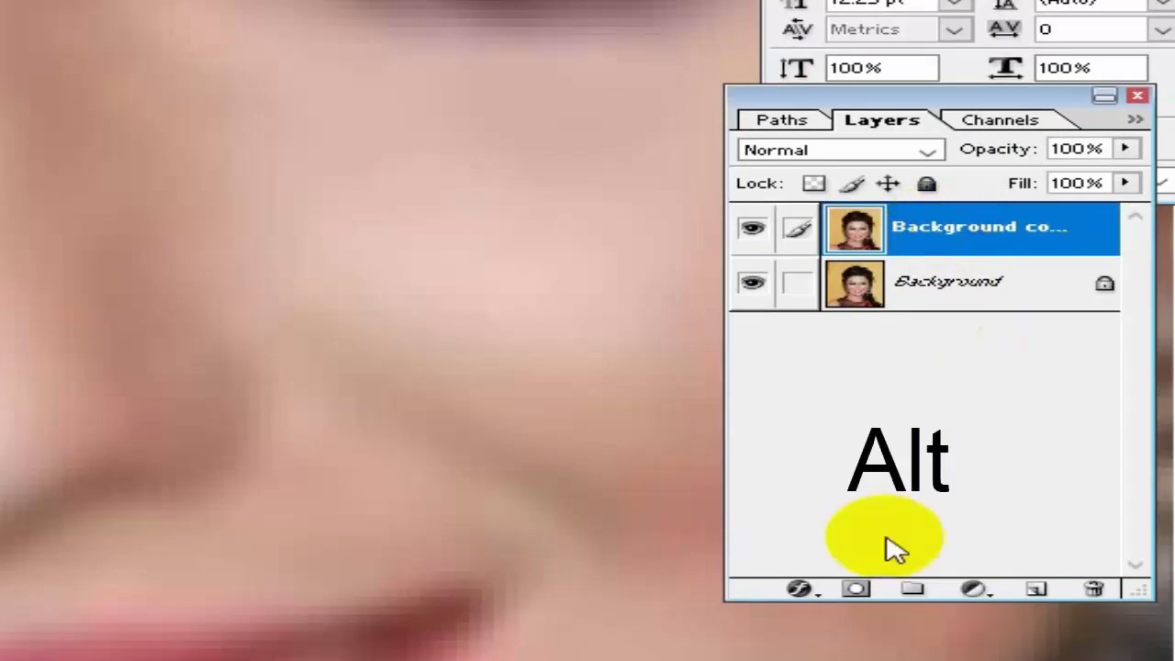
pyautogui.keyDown('alt'); pyautogui.click(855, 589); pyautogui.keyUp('alt')
pyautogui.click(963, 245)
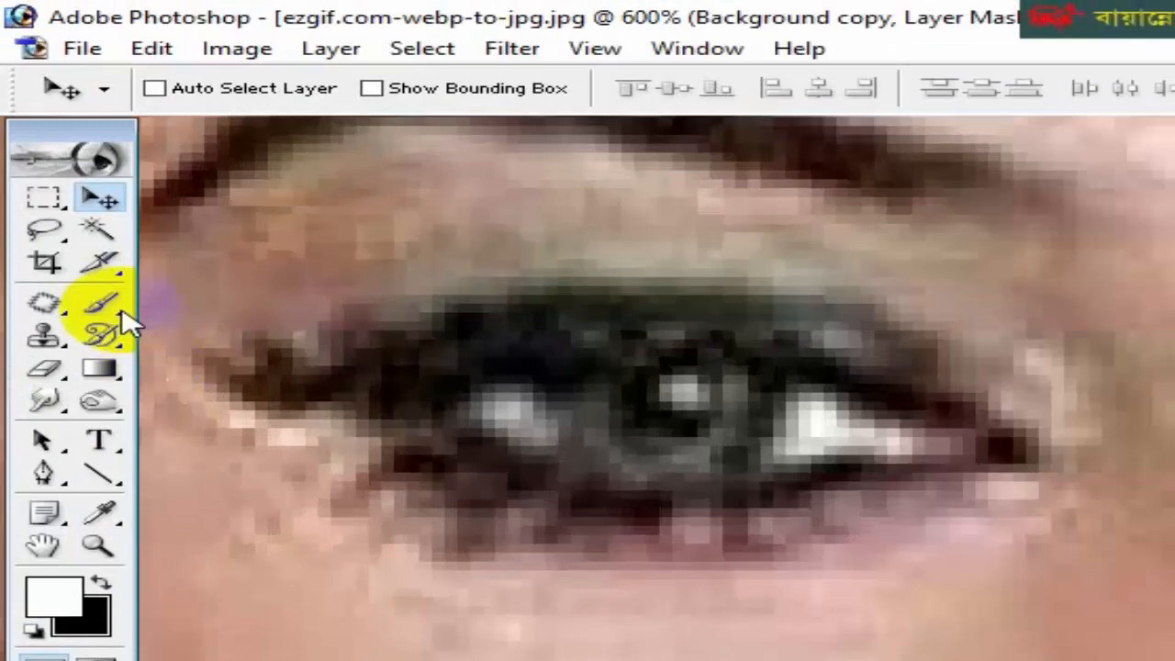
# Set up the Brush tool with a 24 px diameter and 32% opacity.
pyautogui.click(109, 310)
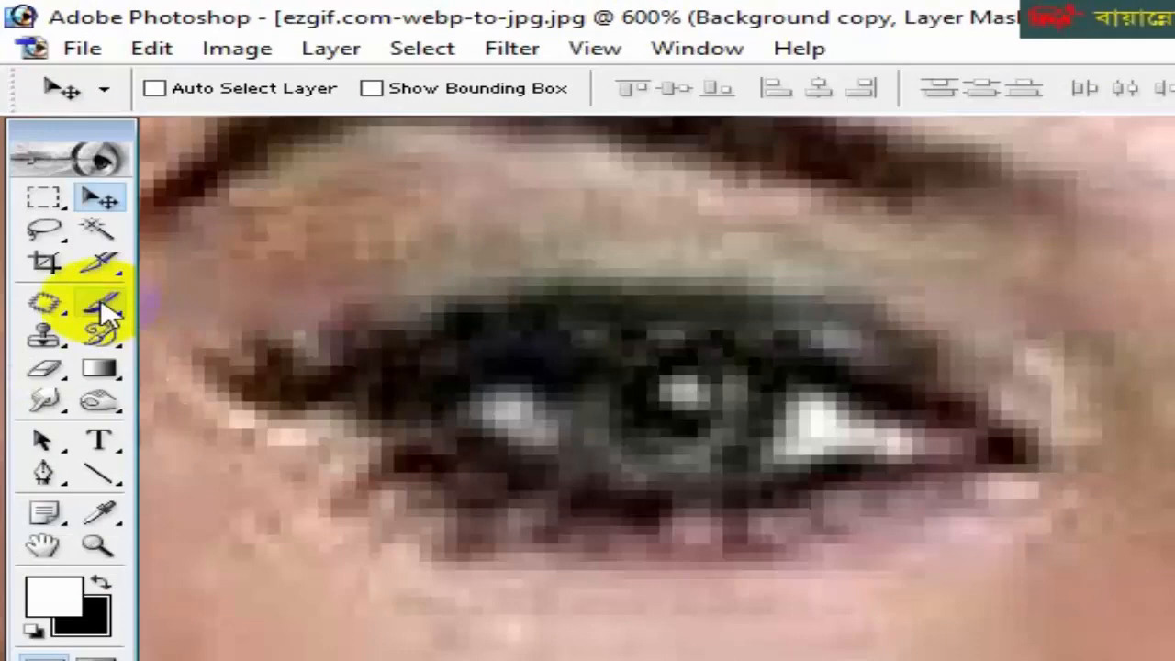
pyautogui.click(108, 310)
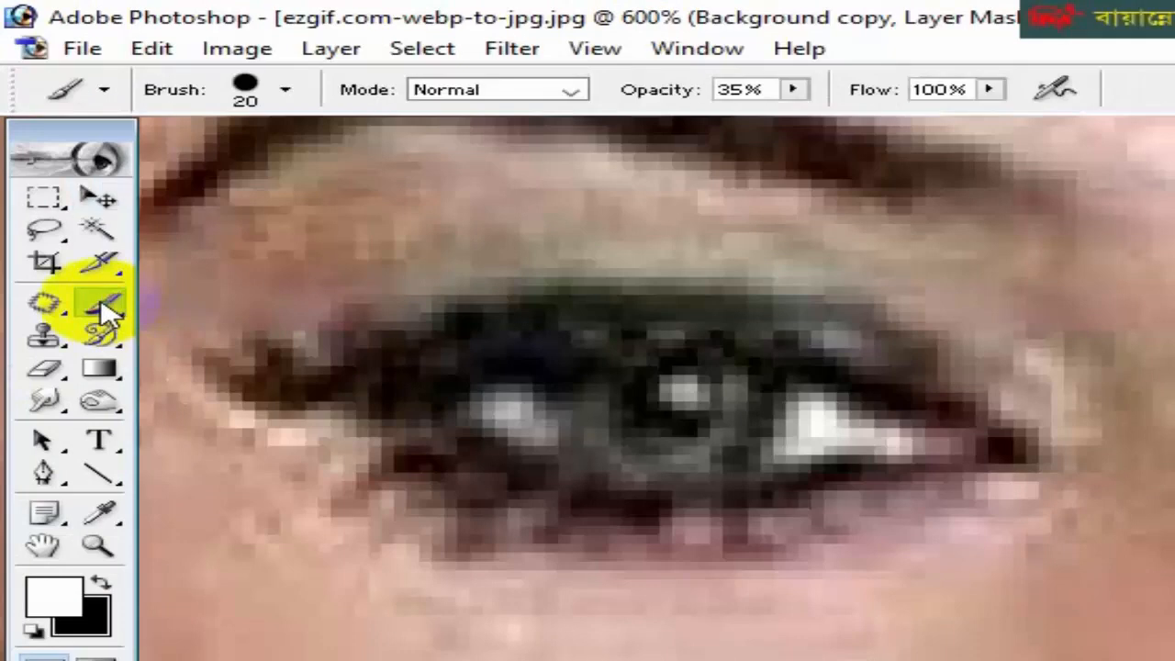
pyautogui.click(285, 89)
pyautogui.moveTo(95, 169); pyautogui.dragTo(100, 169)
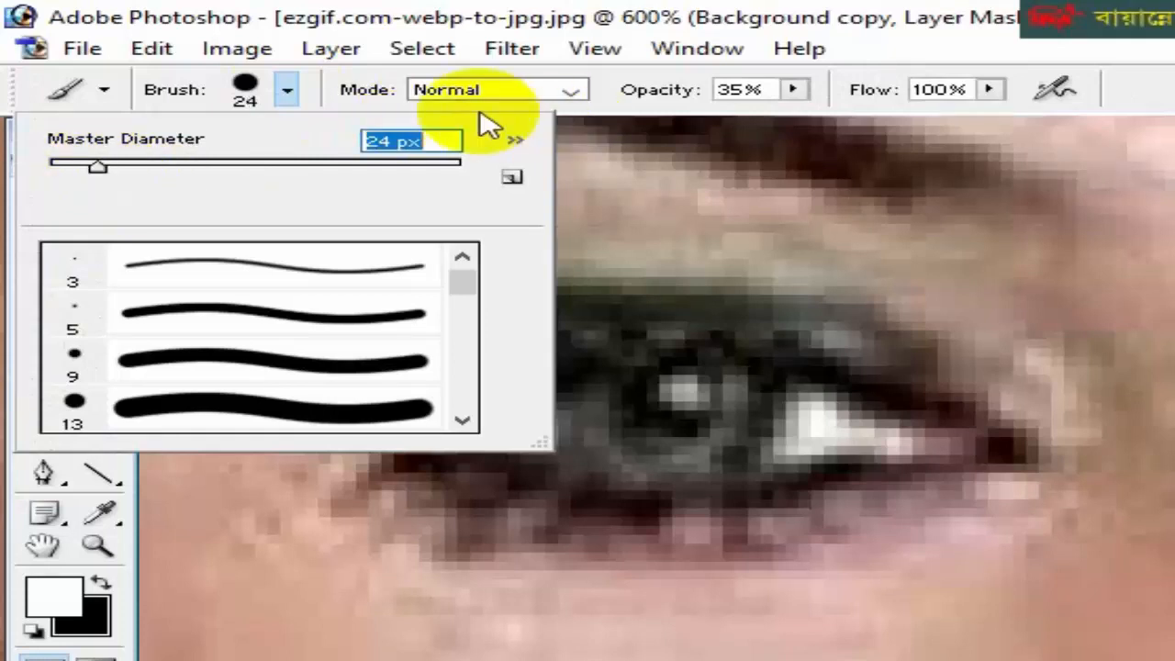
pyautogui.click(635, 98)
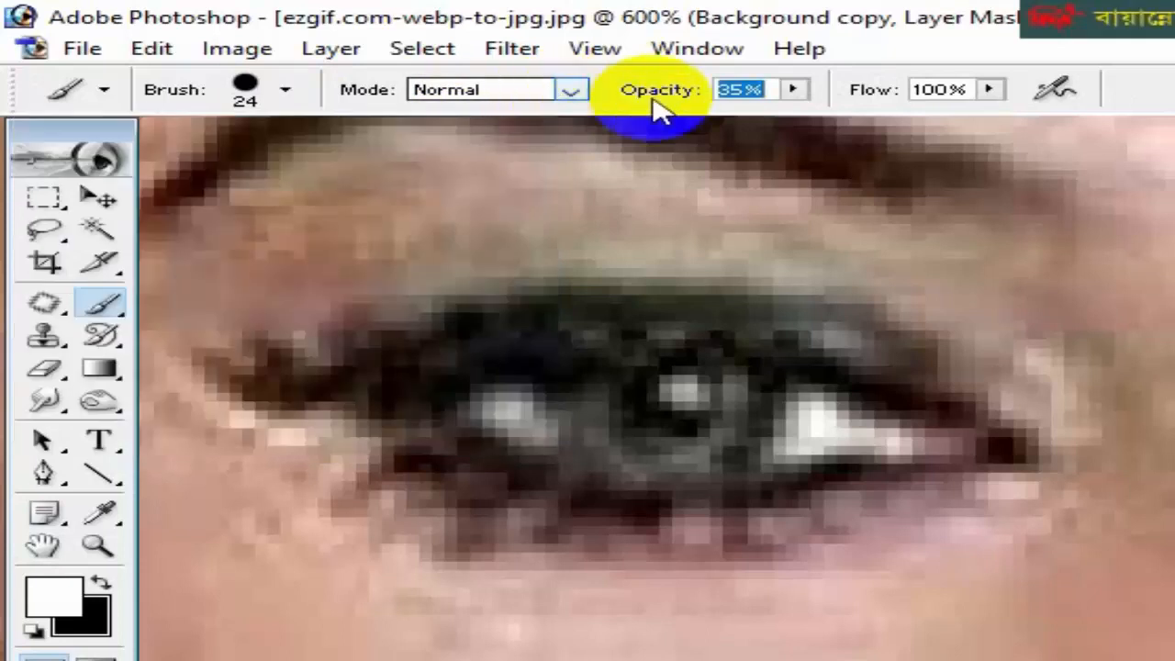
pyautogui.click(791, 90)
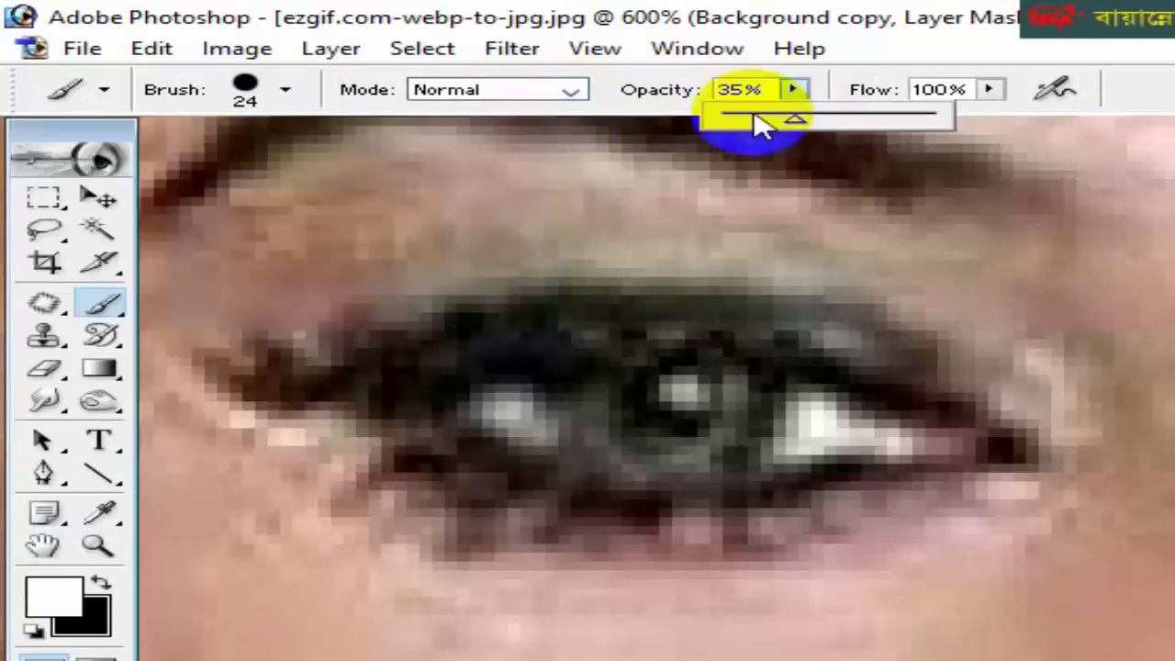
pyautogui.click(775, 116)
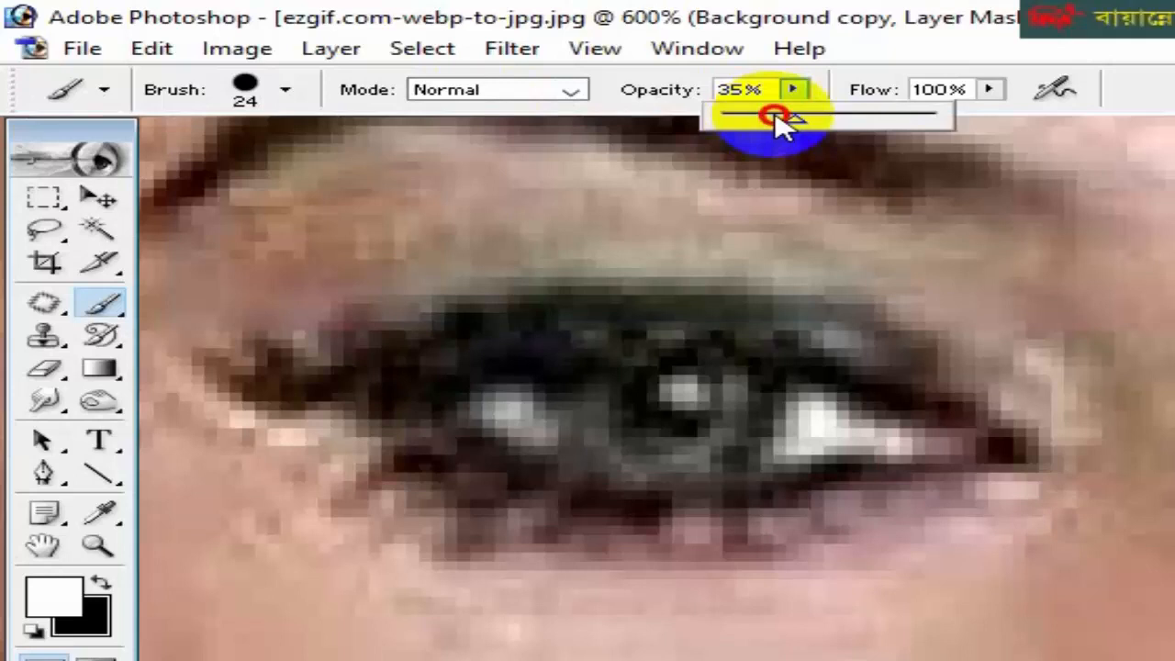
pyautogui.moveTo(774, 117); pyautogui.dragTo(795, 103)
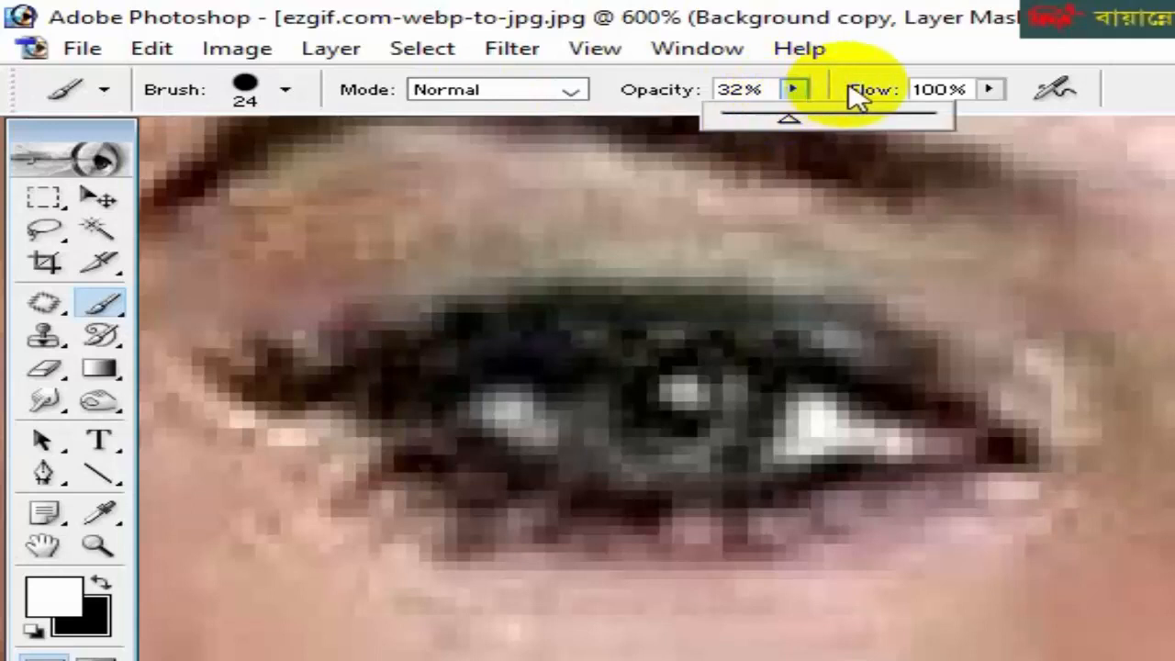
pyautogui.click(895, 124)
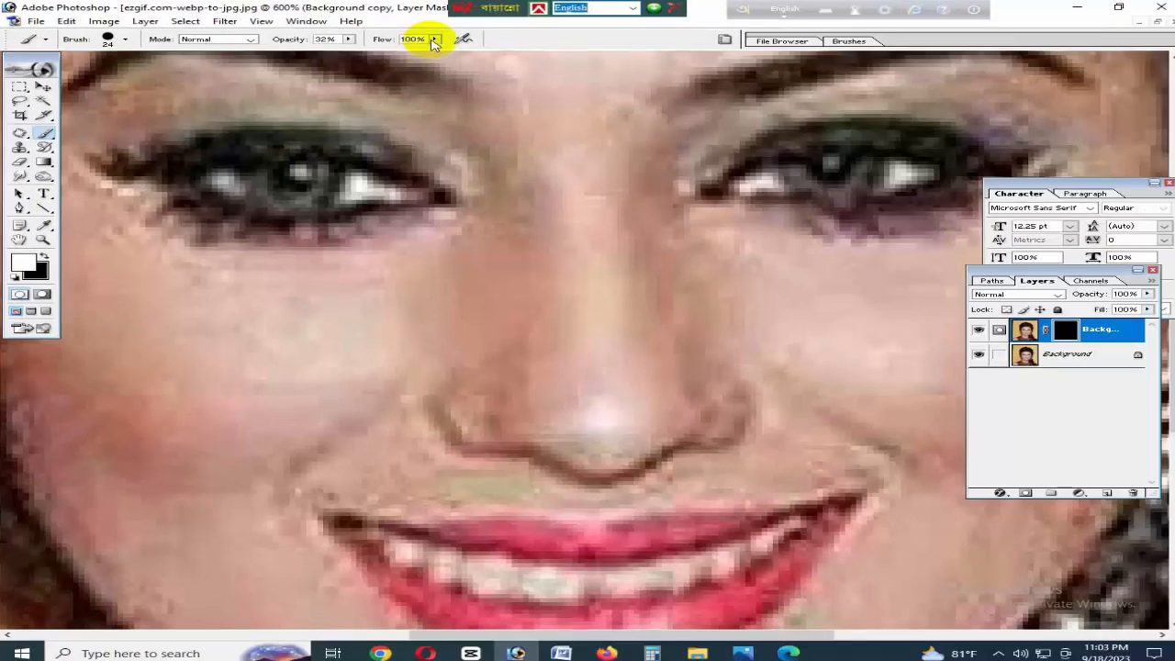
# Hide the palettes and paint white on the layer mask to smooth the cheek on the right side of the face.
pyautogui.hotkey('ctrl', '-')
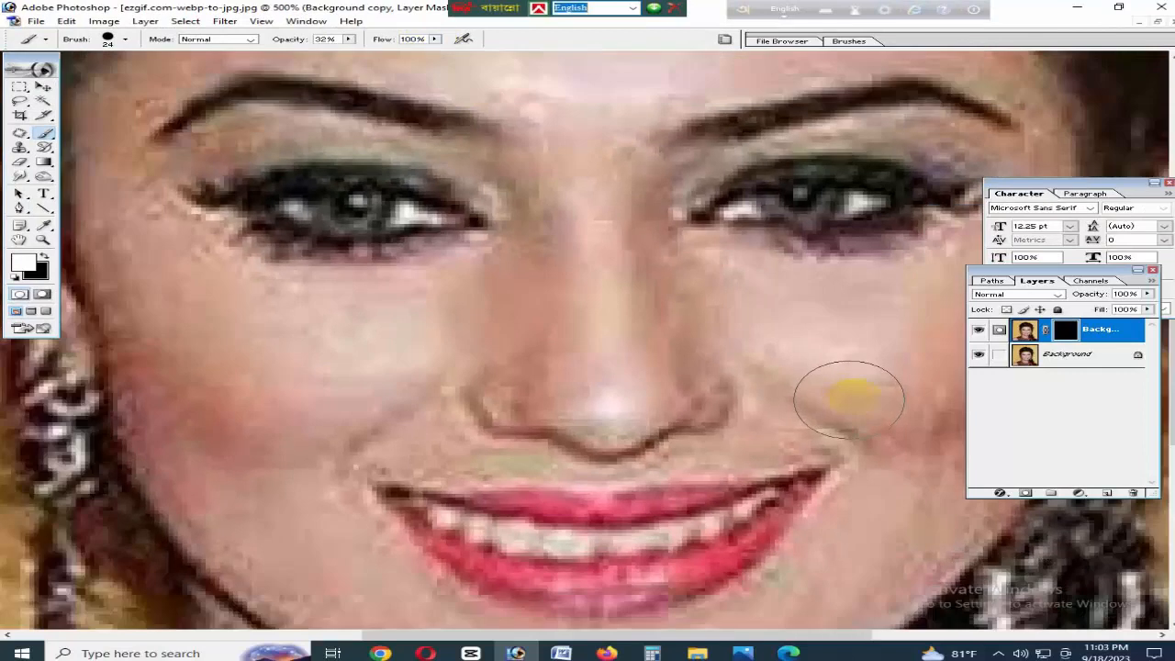
pyautogui.press('Tab')
pyautogui.moveTo(900, 359)
pyautogui.mouseDown()
pyautogui.moveTo(927, 378)
pyautogui.moveTo(876, 362)
pyautogui.moveTo(961, 370)
pyautogui.moveTo(974, 339)
pyautogui.moveTo(965, 379)
pyautogui.moveTo(936, 406)
pyautogui.mouseUp()
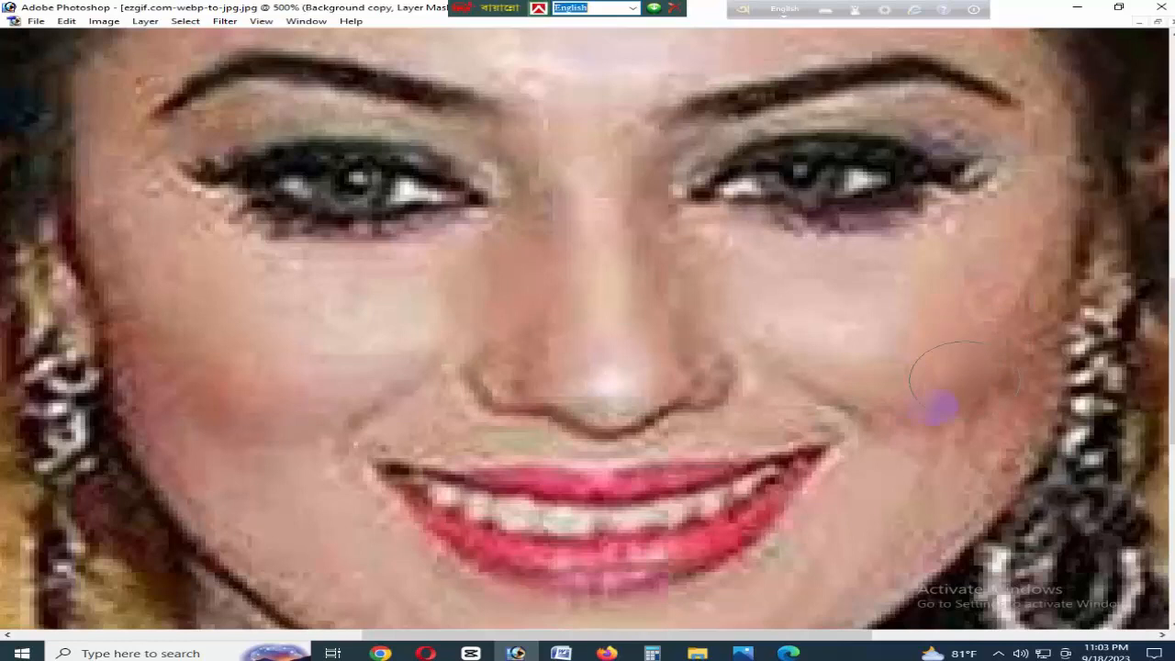
pyautogui.moveTo(891, 358)
pyautogui.mouseDown()
pyautogui.moveTo(1010, 335)
pyautogui.moveTo(941, 378)
pyautogui.moveTo(904, 358)
pyautogui.moveTo(803, 379)
pyautogui.moveTo(765, 364)
pyautogui.moveTo(753, 306)
pyautogui.moveTo(723, 279)
pyautogui.moveTo(947, 250)
pyautogui.moveTo(899, 243)
pyautogui.moveTo(878, 286)
pyautogui.moveTo(988, 333)
pyautogui.moveTo(852, 519)
pyautogui.moveTo(995, 424)
pyautogui.moveTo(1003, 434)
pyautogui.moveTo(950, 530)
pyautogui.moveTo(1037, 307)
pyautogui.moveTo(1034, 264)
pyautogui.moveTo(945, 375)
pyautogui.moveTo(790, 381)
pyautogui.moveTo(697, 315)
pyautogui.moveTo(621, 291)
pyautogui.moveTo(872, 296)
pyautogui.moveTo(674, 251)
pyautogui.moveTo(1015, 244)
pyautogui.moveTo(878, 287)
pyautogui.moveTo(789, 283)
pyautogui.moveTo(715, 299)
pyautogui.moveTo(770, 389)
pyautogui.moveTo(818, 418)
pyautogui.moveTo(806, 403)
pyautogui.moveTo(899, 397)
pyautogui.moveTo(949, 429)
pyautogui.moveTo(893, 514)
pyautogui.moveTo(809, 551)
pyautogui.moveTo(839, 556)
pyautogui.mouseUp()
pyautogui.scroll(-3, 839, 412)
pyautogui.moveTo(845, 408)
pyautogui.mouseDown()
pyautogui.moveTo(793, 449)
pyautogui.moveTo(817, 415)
pyautogui.moveTo(852, 397)
pyautogui.moveTo(778, 491)
pyautogui.moveTo(744, 506)
pyautogui.moveTo(846, 369)
pyautogui.moveTo(895, 368)
pyautogui.moveTo(923, 393)
pyautogui.mouseUp()
pyautogui.scroll(3, 959, 229)
pyautogui.moveTo(922, 302)
pyautogui.mouseDown()
pyautogui.moveTo(910, 320)
pyautogui.moveTo(712, 297)
pyautogui.moveTo(583, 240)
pyautogui.moveTo(550, 245)
pyautogui.moveTo(558, 256)
pyautogui.mouseUp()
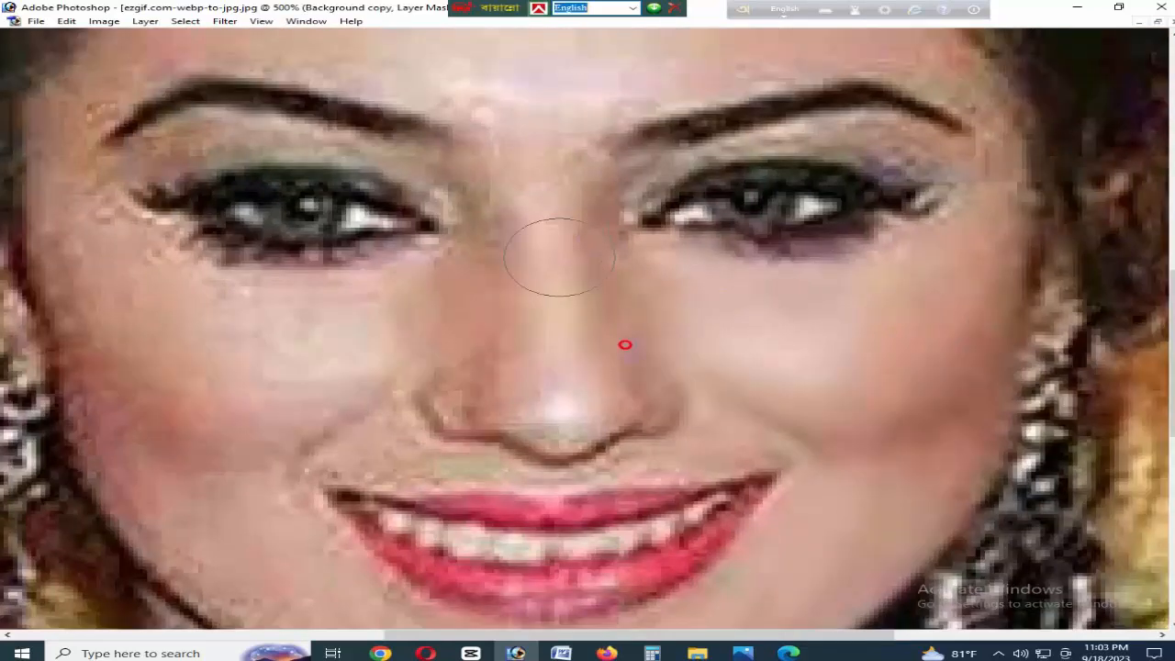
# Paint white on the layer mask over the nose, its sides and its bridge to smooth the skin there.
pyautogui.moveTo(616, 346)
pyautogui.mouseDown()
pyautogui.moveTo(624, 328)
pyautogui.moveTo(652, 336)
pyautogui.moveTo(760, 259)
pyautogui.mouseUp()
pyautogui.hotkey('ctrl', '-')
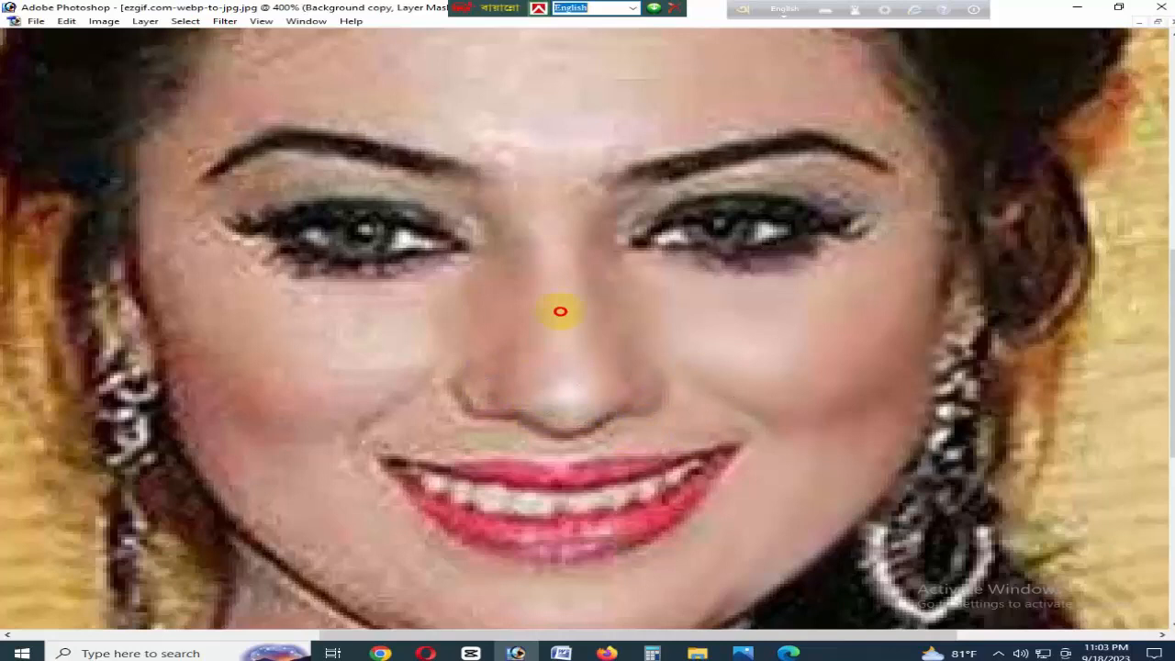
pyautogui.moveTo(615, 293); pyautogui.dragTo(609, 399)
pyautogui.moveTo(557, 270)
pyautogui.mouseDown()
pyautogui.moveTo(527, 273)
pyautogui.moveTo(536, 246)
pyautogui.moveTo(604, 229)
pyautogui.moveTo(548, 285)
pyautogui.mouseUp()
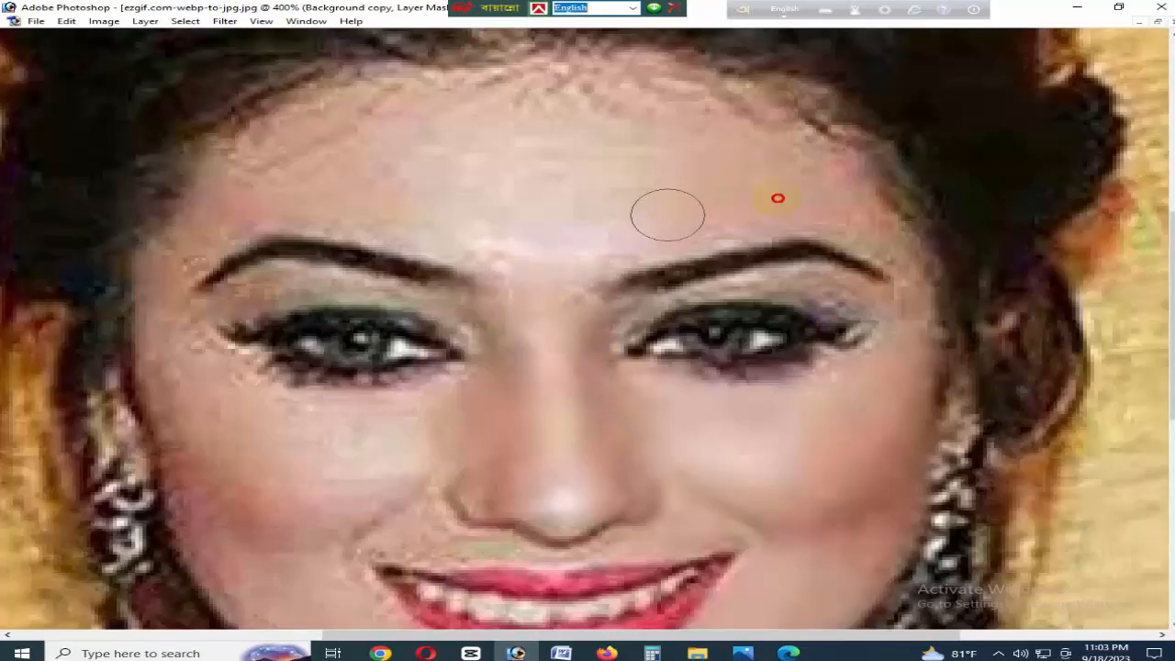
# Smooth the middle and right side of the forehead, the right temple and the skin around the right eye by painting the mask.
pyautogui.moveTo(572, 226); pyautogui.dragTo(519, 223)
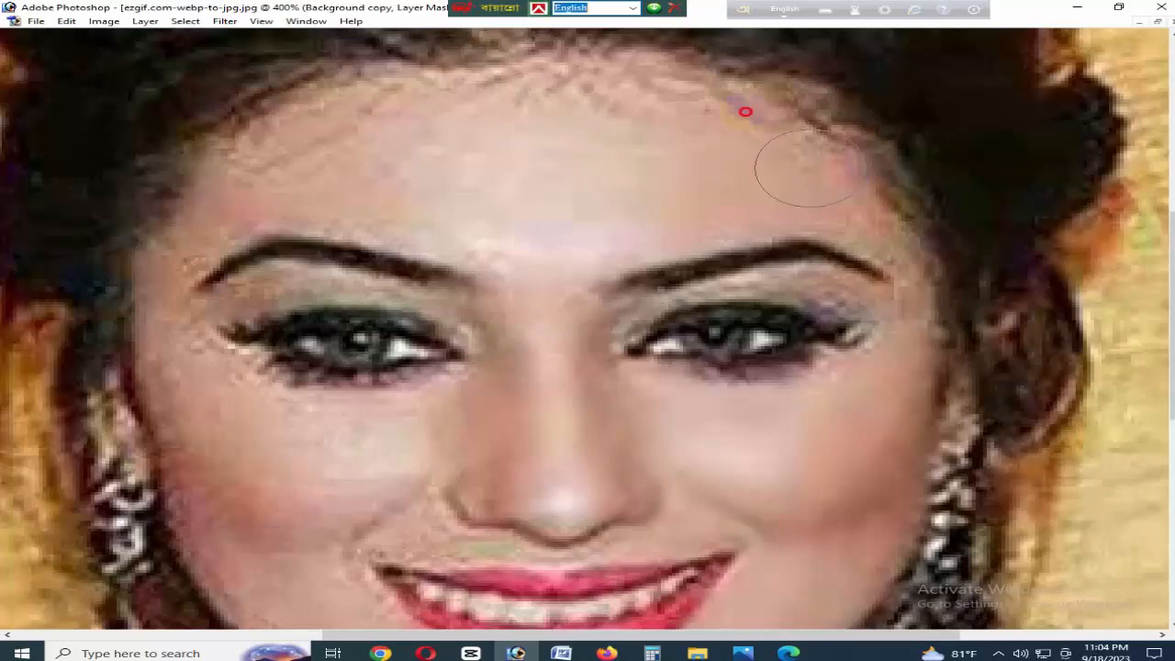
pyautogui.moveTo(701, 104)
pyautogui.mouseDown()
pyautogui.moveTo(502, 152)
pyautogui.moveTo(584, 202)
pyautogui.moveTo(647, 206)
pyautogui.moveTo(920, 280)
pyautogui.mouseUp()
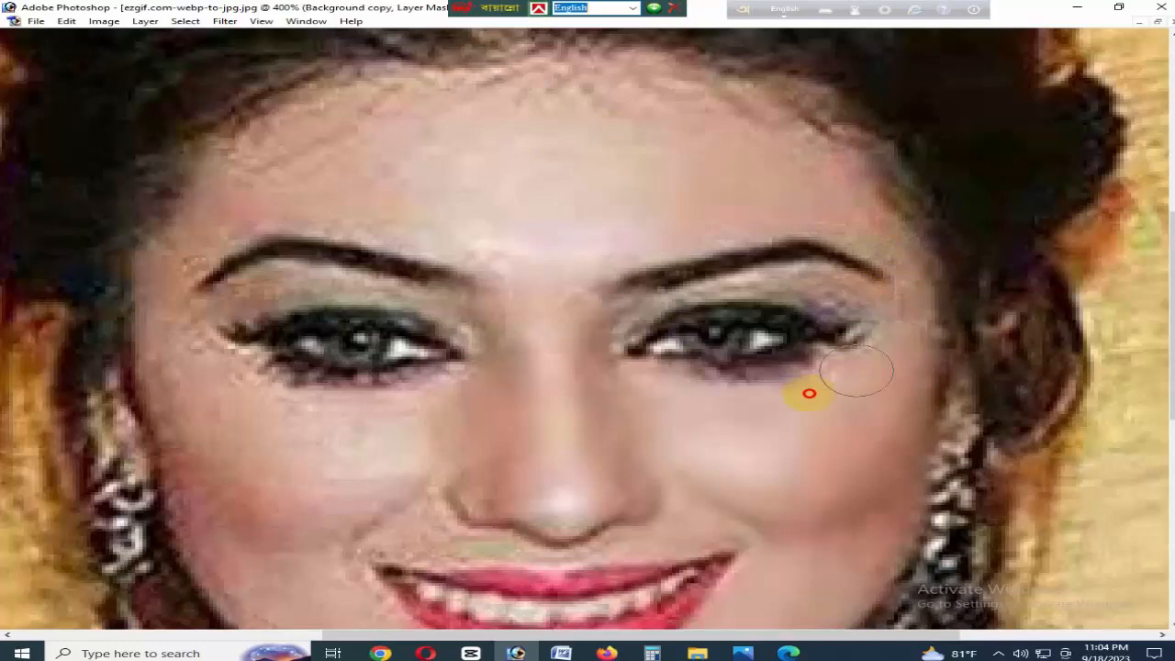
pyautogui.moveTo(808, 393)
pyautogui.mouseDown()
pyautogui.moveTo(734, 402)
pyautogui.moveTo(574, 379)
pyautogui.mouseUp()
pyautogui.moveTo(820, 518); pyautogui.dragTo(755, 395)
pyautogui.moveTo(730, 376)
pyautogui.mouseDown()
pyautogui.moveTo(658, 376)
pyautogui.moveTo(694, 314)
pyautogui.moveTo(754, 271)
pyautogui.moveTo(847, 257)
pyautogui.moveTo(826, 291)
pyautogui.mouseUp()
pyautogui.moveTo(828, 367); pyautogui.dragTo(870, 312)
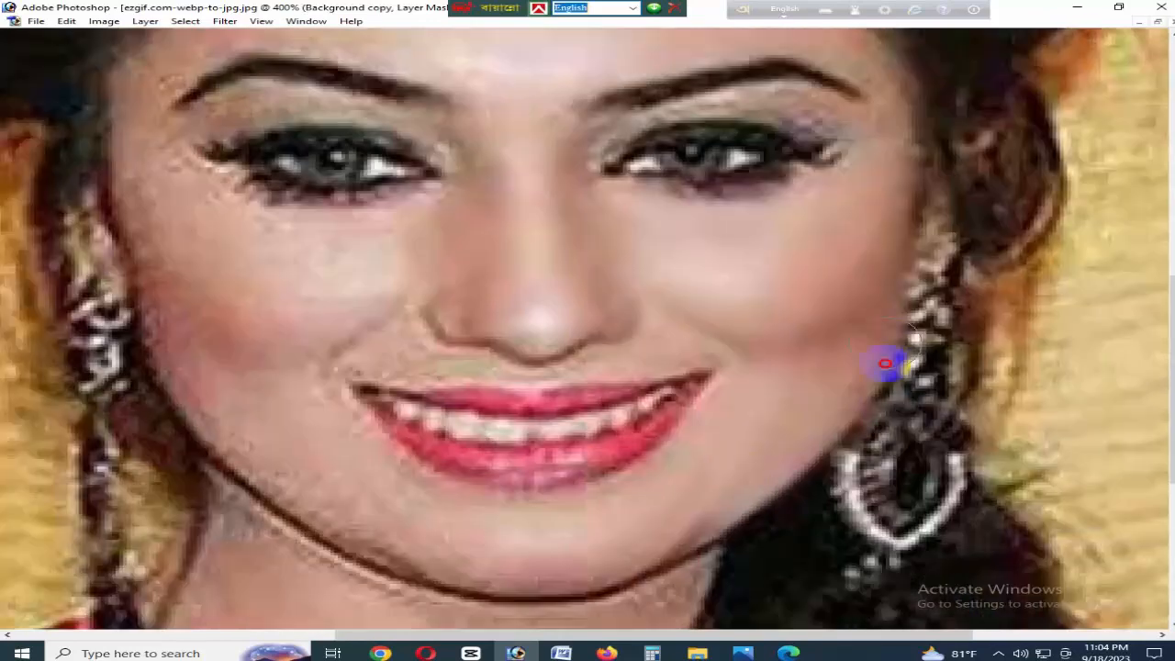
# Paint the mask along the right jaw, the chin and the lower jawline to smooth the skin down to the neck.
pyautogui.moveTo(732, 465); pyautogui.dragTo(780, 307)
pyautogui.click(633, 415)
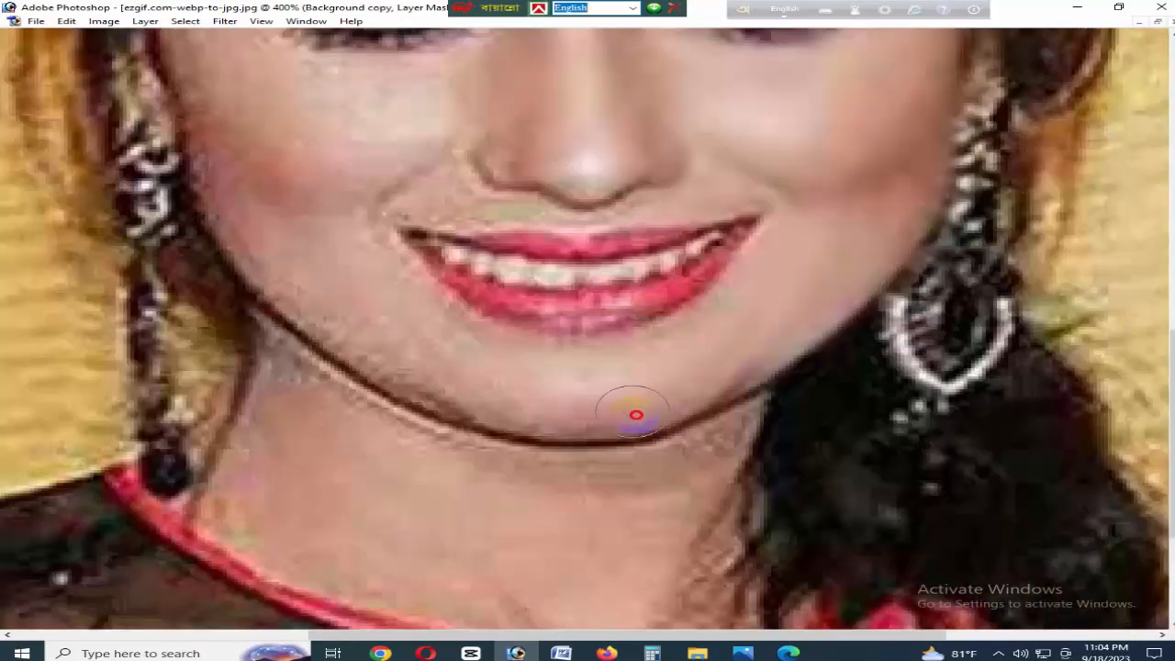
pyautogui.moveTo(635, 414)
pyautogui.mouseDown()
pyautogui.moveTo(584, 435)
pyautogui.moveTo(644, 418)
pyautogui.moveTo(551, 412)
pyautogui.moveTo(426, 309)
pyautogui.mouseUp()
pyautogui.moveTo(503, 388)
pyautogui.mouseDown()
pyautogui.moveTo(516, 352)
pyautogui.moveTo(414, 310)
pyautogui.moveTo(472, 375)
pyautogui.moveTo(380, 354)
pyautogui.moveTo(325, 315)
pyautogui.moveTo(334, 283)
pyautogui.moveTo(394, 386)
pyautogui.moveTo(365, 393)
pyautogui.mouseUp()
pyautogui.moveTo(314, 360)
pyautogui.mouseDown()
pyautogui.moveTo(374, 373)
pyautogui.moveTo(314, 321)
pyautogui.moveTo(447, 431)
pyautogui.moveTo(689, 434)
pyautogui.moveTo(723, 400)
pyautogui.moveTo(693, 404)
pyautogui.mouseUp()
pyautogui.moveTo(574, 452); pyautogui.dragTo(576, 362)
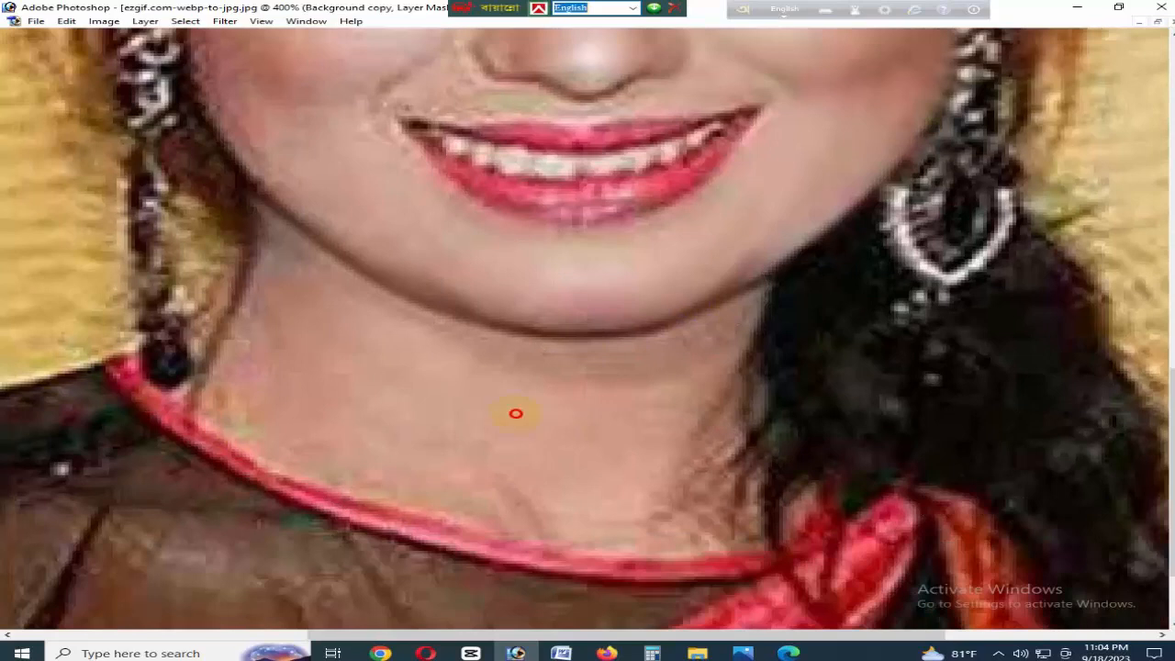
pyautogui.moveTo(352, 201); pyautogui.dragTo(417, 353)
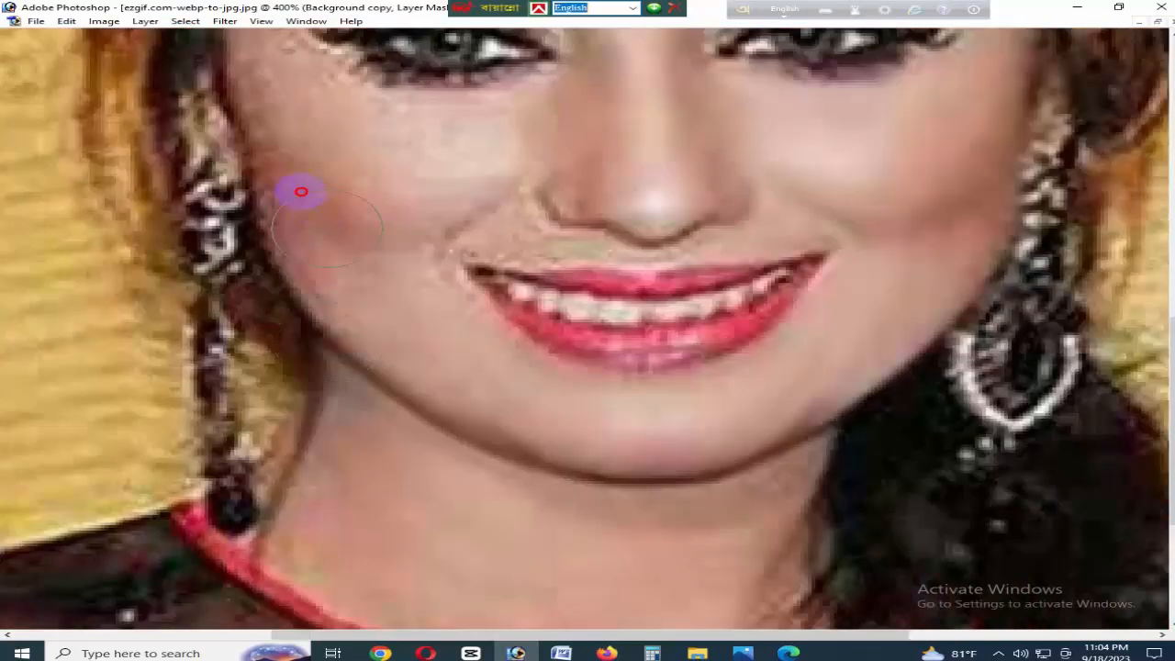
# Paint the mask over the left cheek and the skin around the nose and lips, using a smaller brush near the mouth.
pyautogui.moveTo(299, 192); pyautogui.dragTo(317, 339)
pyautogui.moveTo(477, 351); pyautogui.dragTo(523, 287)
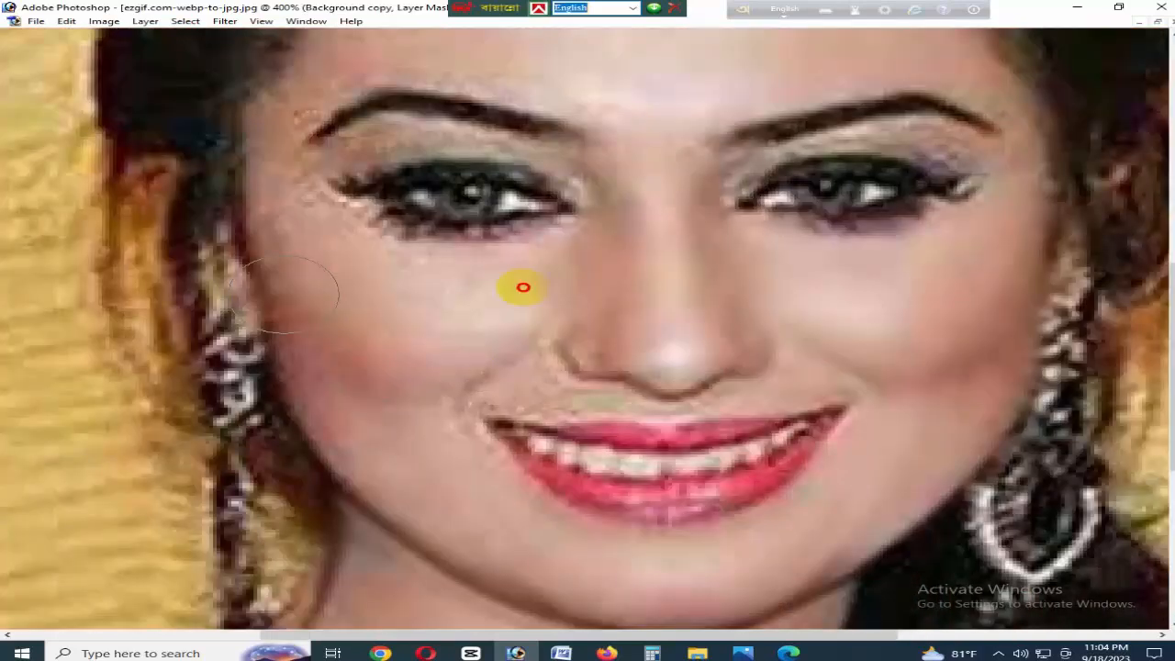
pyautogui.press('[')
pyautogui.moveTo(503, 334)
pyautogui.mouseDown()
pyautogui.moveTo(475, 385)
pyautogui.moveTo(616, 388)
pyautogui.moveTo(758, 361)
pyautogui.mouseUp()
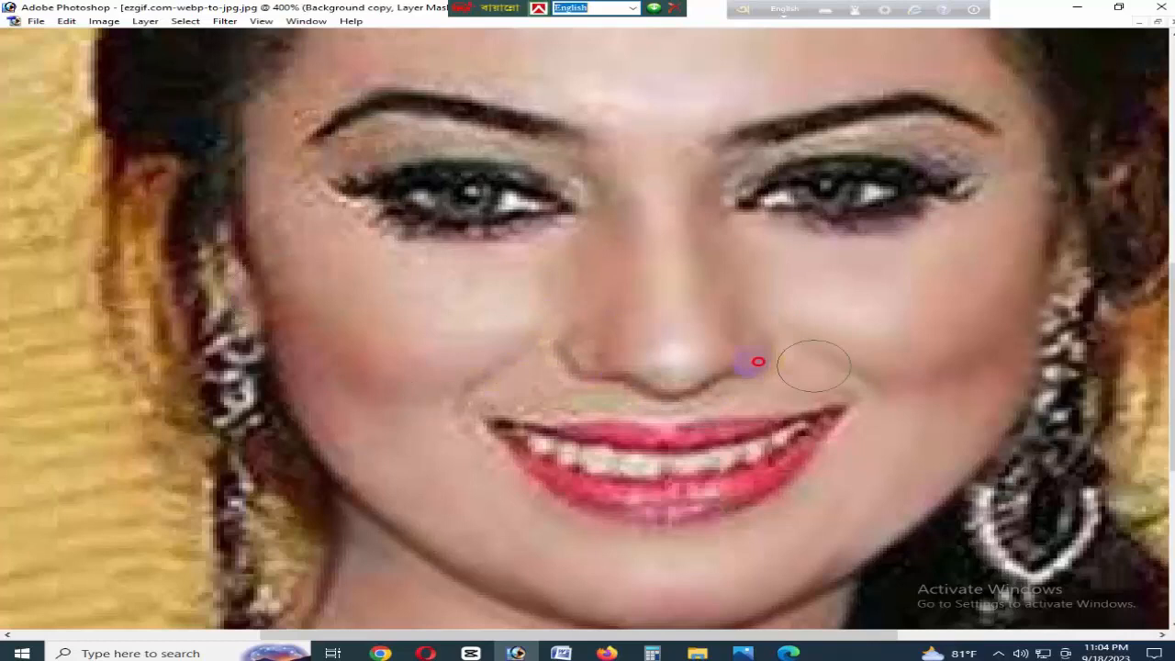
pyautogui.moveTo(543, 395)
pyautogui.mouseDown()
pyautogui.moveTo(842, 410)
pyautogui.moveTo(748, 519)
pyautogui.moveTo(628, 524)
pyautogui.mouseUp()
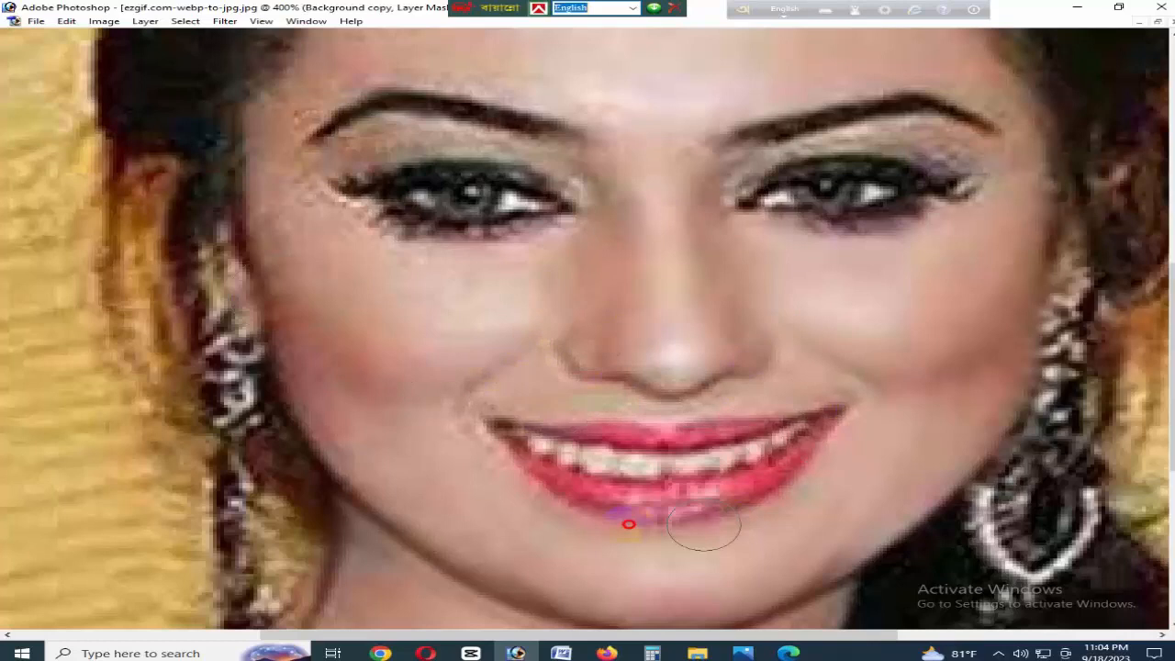
pyautogui.moveTo(368, 359)
pyautogui.mouseDown()
pyautogui.moveTo(419, 378)
pyautogui.moveTo(439, 496)
pyautogui.mouseUp()
pyautogui.click(418, 215)
pyautogui.click(595, 238)
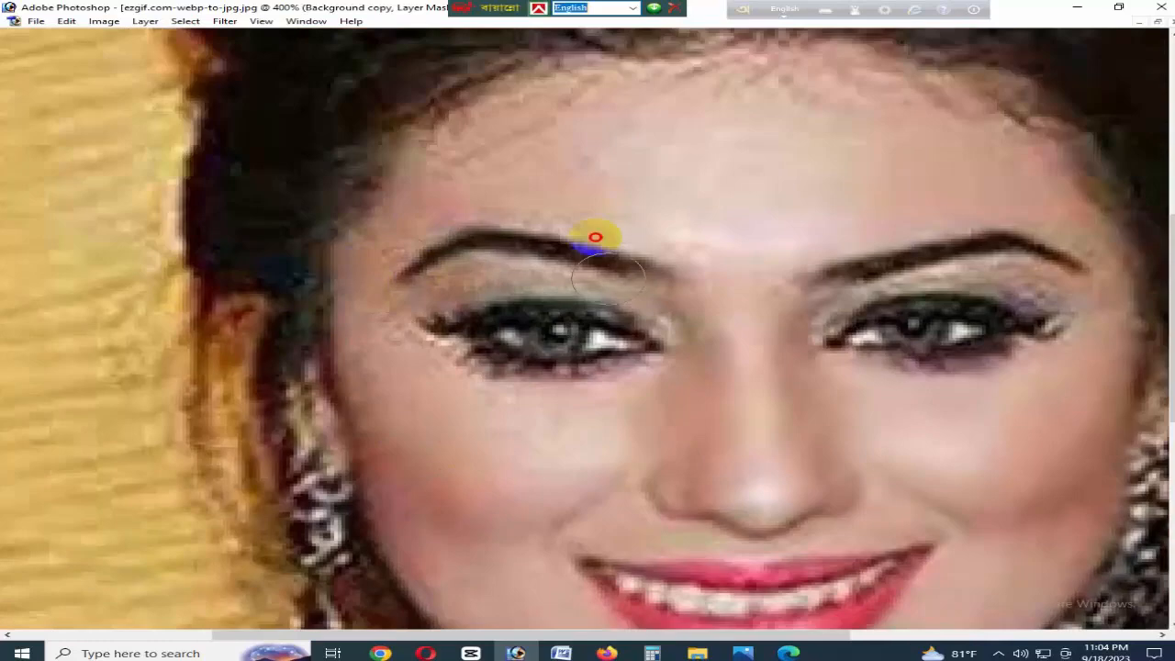
# Smooth the left side of the forehead above the eyebrow up to the hairline, adjusting the brush size as needed.
pyautogui.moveTo(562, 179); pyautogui.dragTo(450, 249)
pyautogui.press(']')
pyautogui.moveTo(396, 222); pyautogui.dragTo(462, 189)
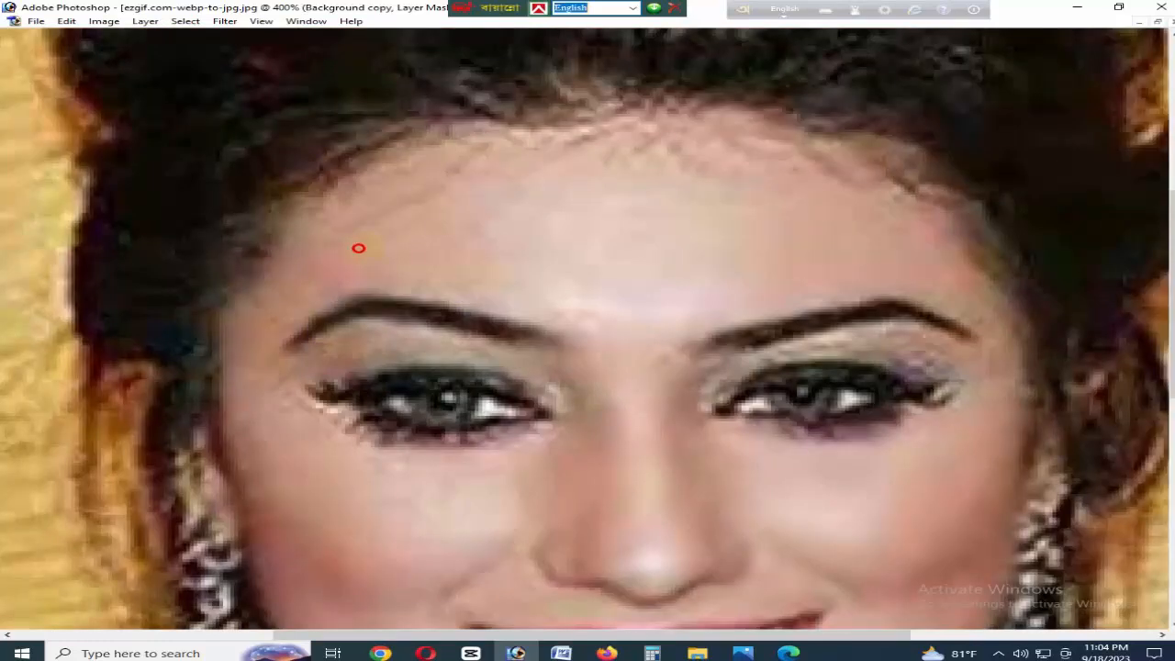
pyautogui.moveTo(439, 239); pyautogui.dragTo(576, 170)
pyautogui.press('[')
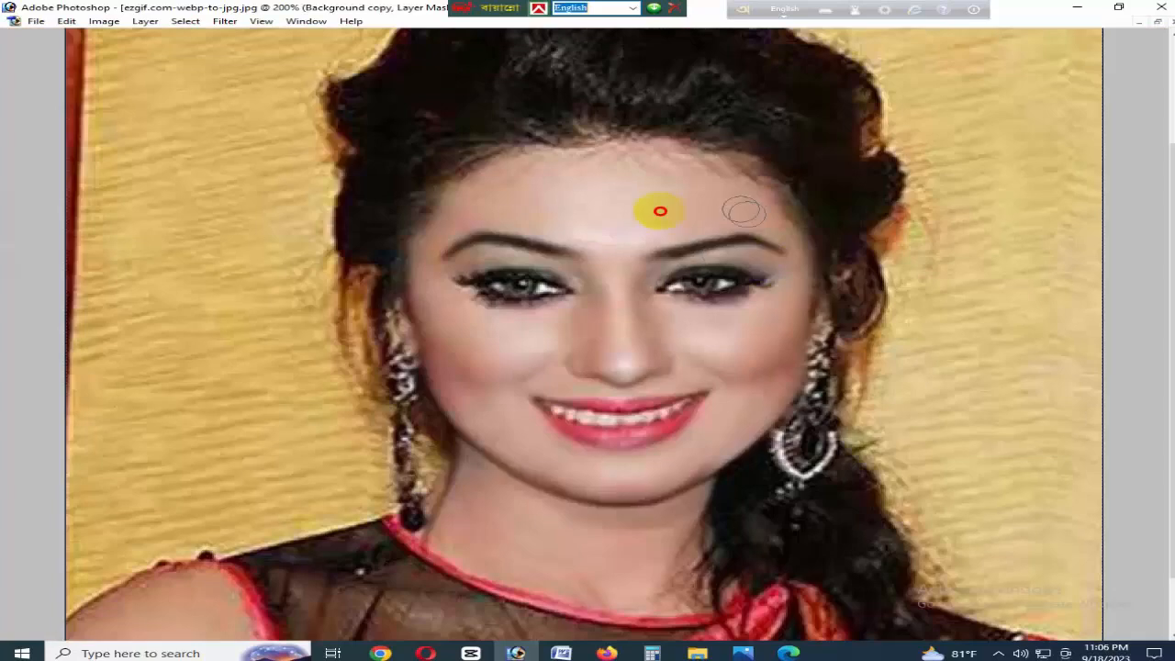
pyautogui.click(719, 490)
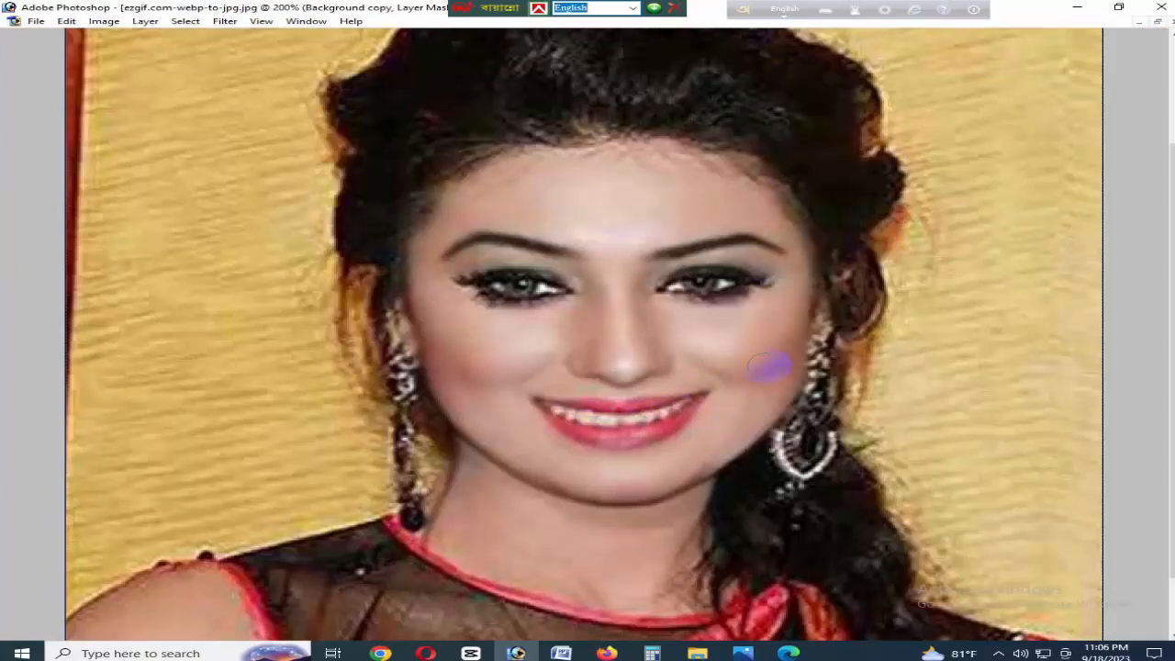
# Show the palettes again and examine the smoothed skin on the cheeks, around the mouth and on the chin.
pyautogui.press('Tab')
pyautogui.press('Tab')
pyautogui.press('Tab')
pyautogui.press('Tab')
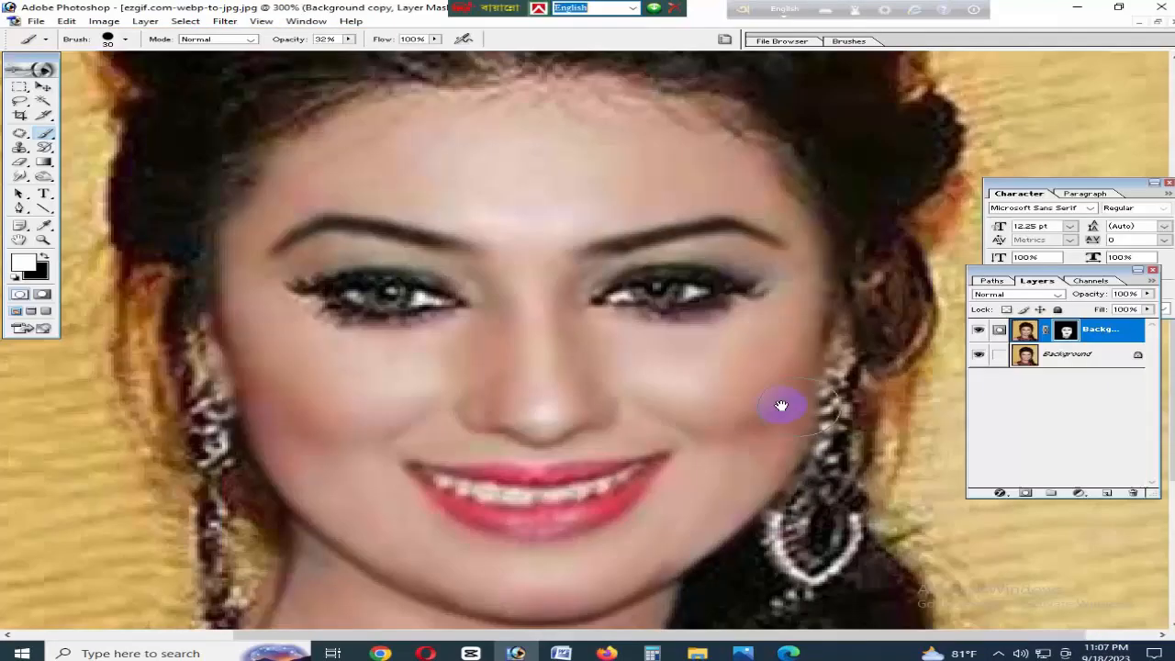
pyautogui.moveTo(780, 407); pyautogui.dragTo(790, 384)
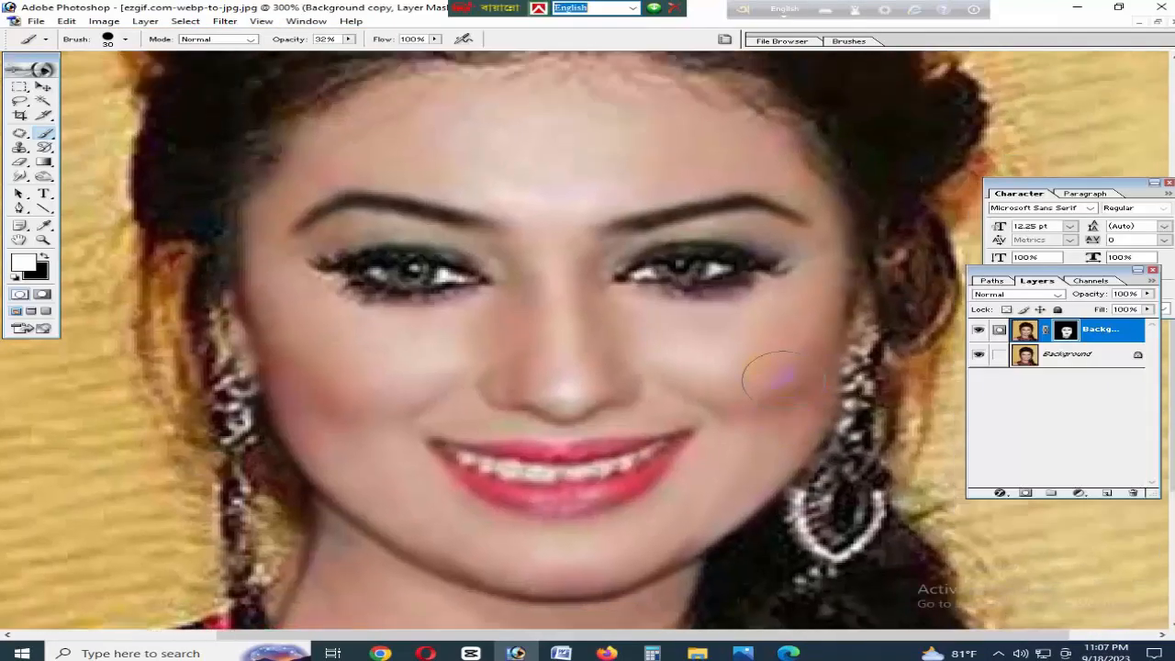
pyautogui.moveTo(785, 340); pyautogui.dragTo(673, 343)
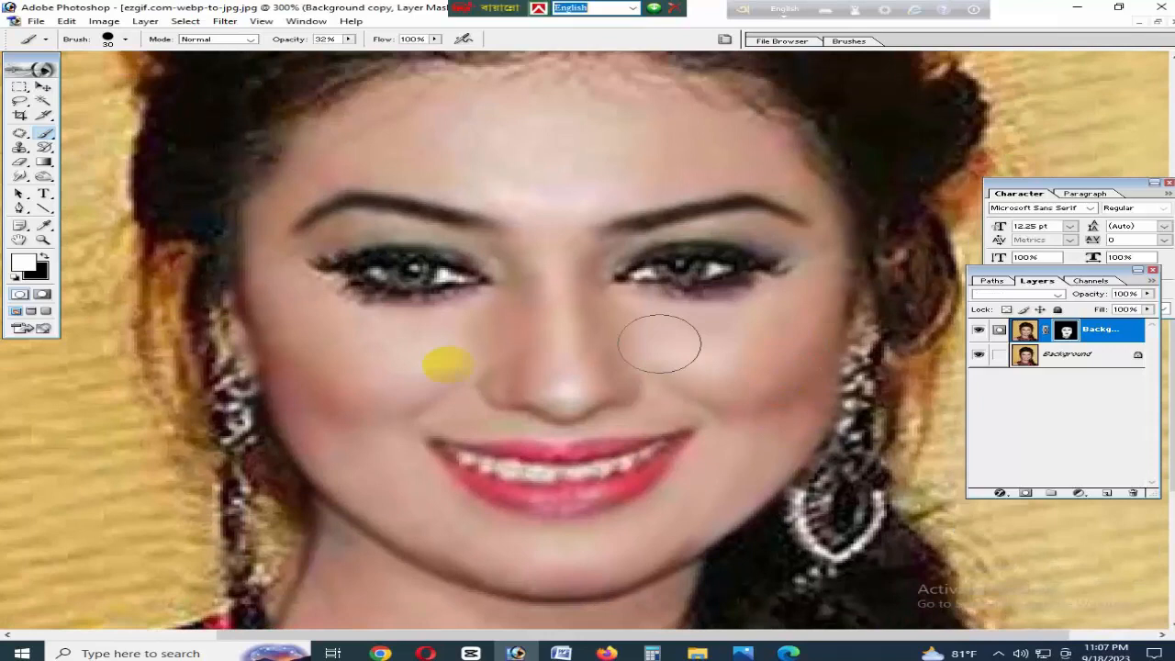
pyautogui.moveTo(352, 413); pyautogui.dragTo(360, 406)
pyautogui.moveTo(568, 494)
pyautogui.mouseDown()
pyautogui.moveTo(535, 487)
pyautogui.moveTo(526, 454)
pyautogui.mouseUp()
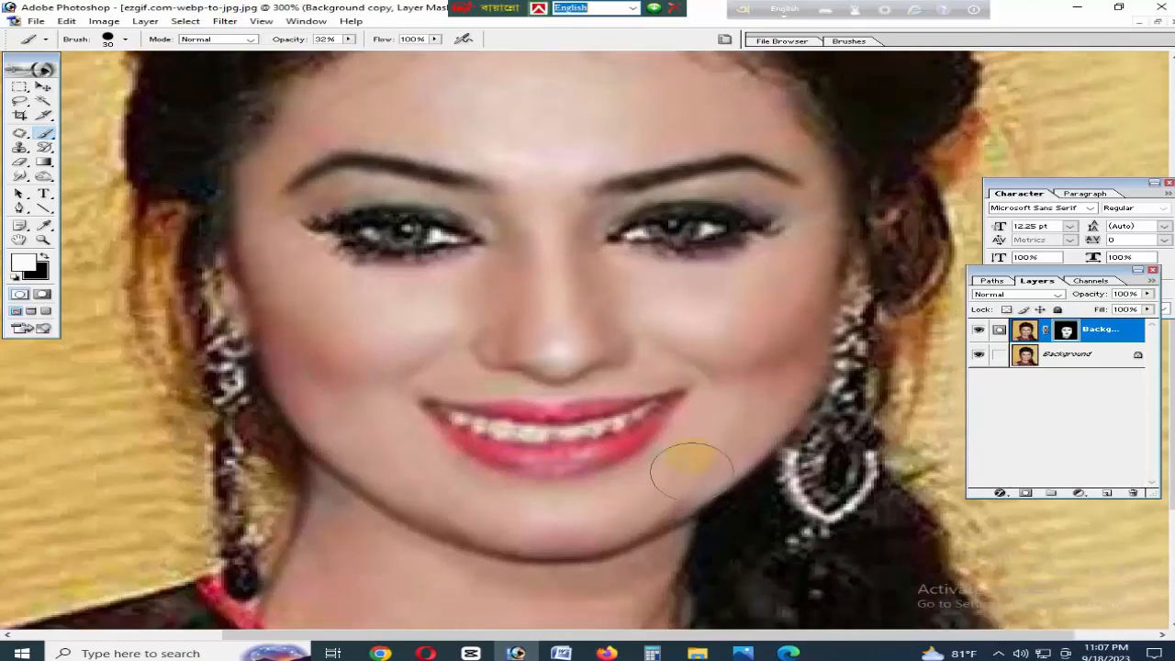
pyautogui.moveTo(699, 390); pyautogui.dragTo(702, 444)
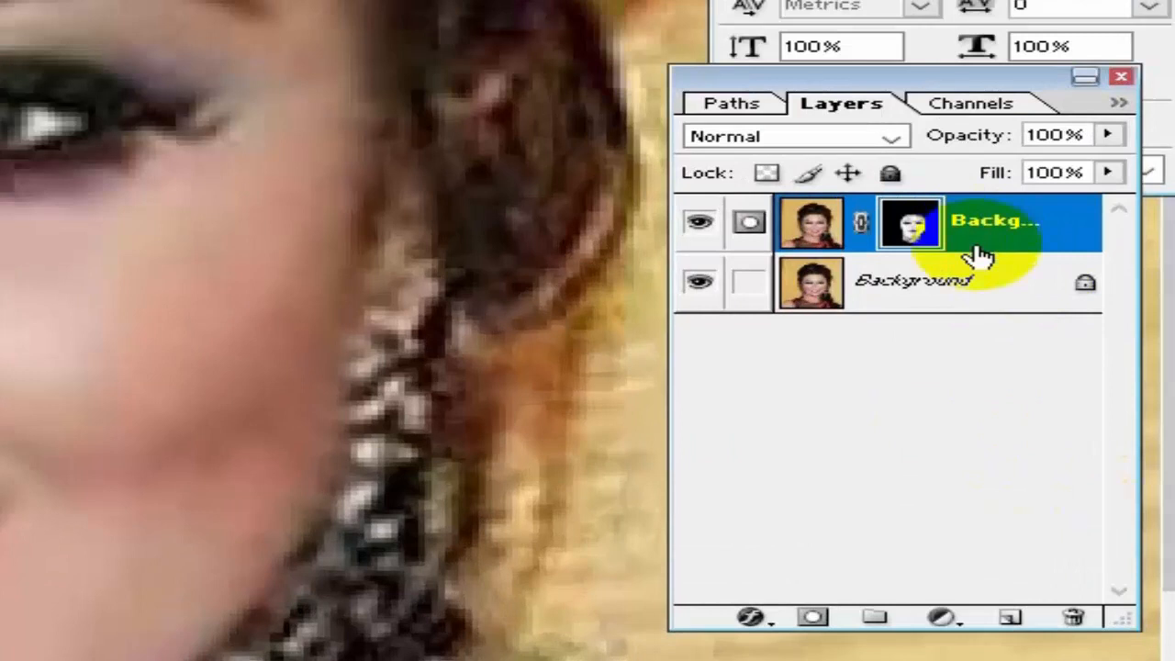
# Merge the visible layers into a single Background layer.
pyautogui.click(1121, 104)
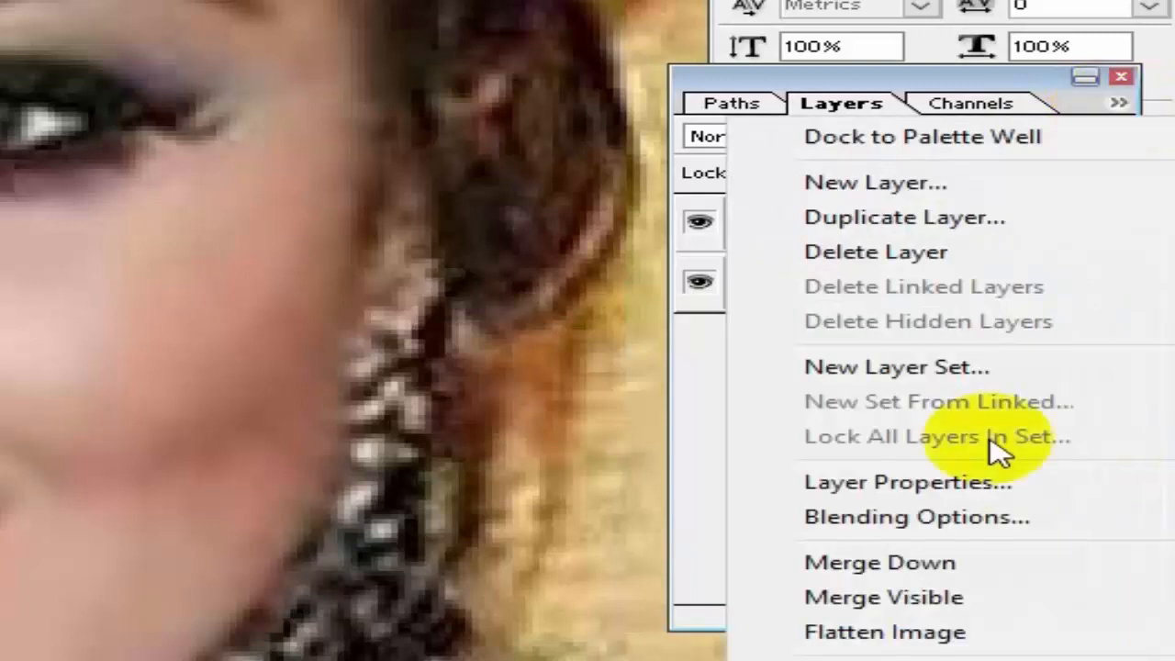
pyautogui.click(965, 604)
pyautogui.click(892, 242)
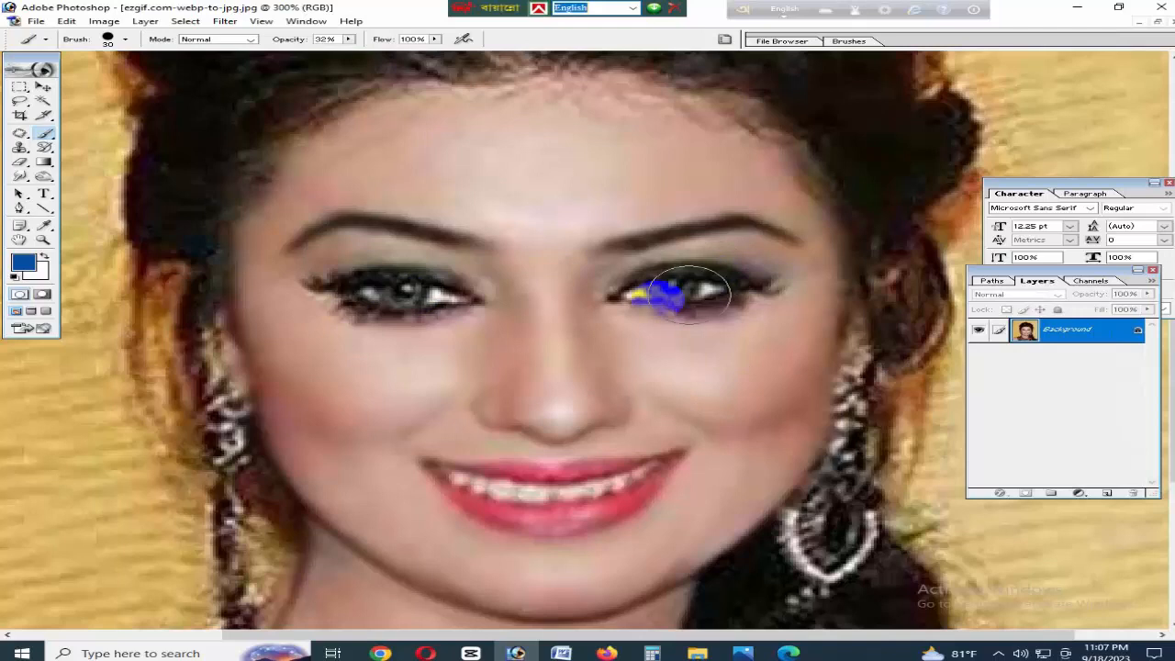
# Draw a freehand Lasso selection with 0 px feather around both eyes and eyebrows.
pyautogui.click(21, 101)
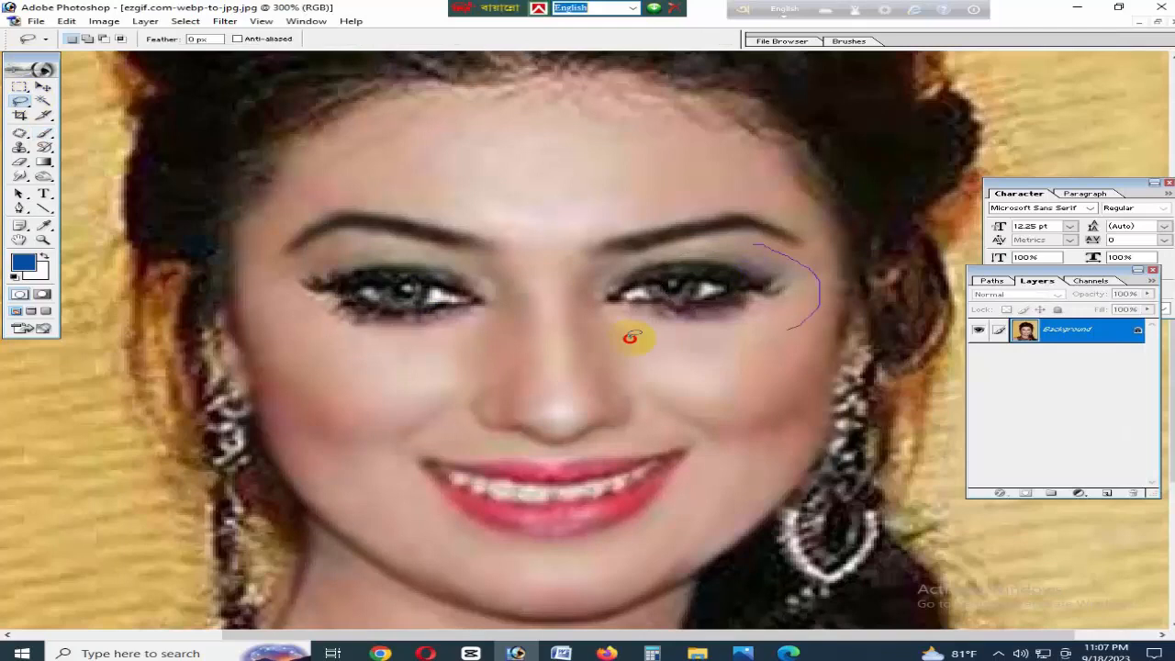
pyautogui.moveTo(630, 338); pyautogui.dragTo(376, 344)
pyautogui.moveTo(334, 192); pyautogui.dragTo(687, 182)
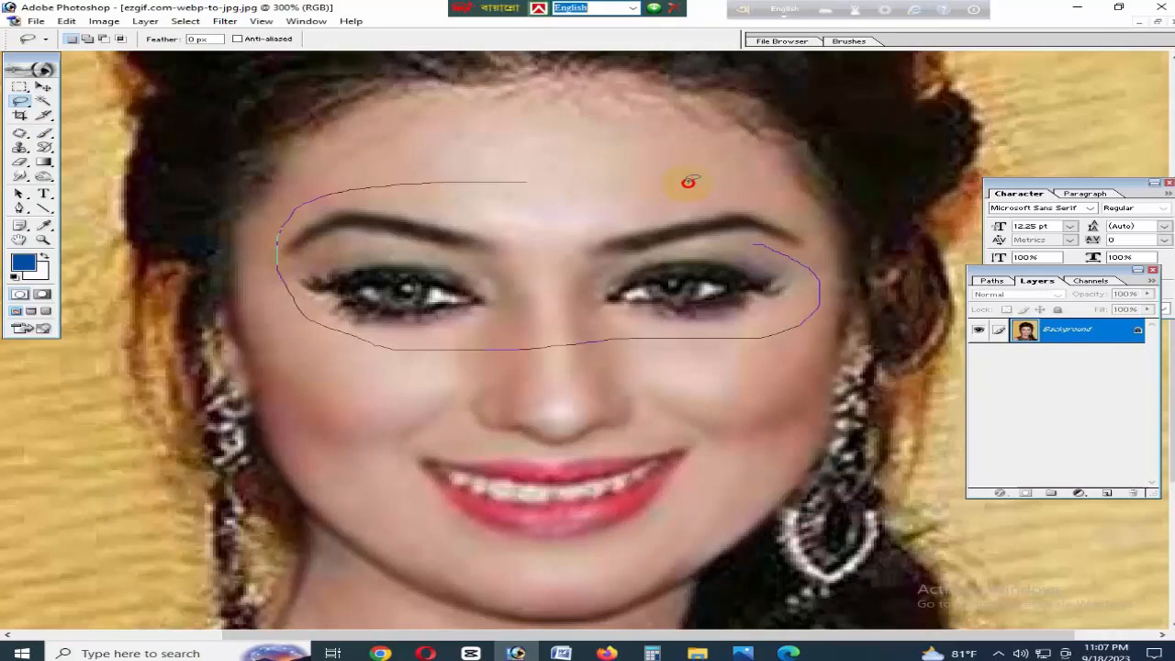
pyautogui.moveTo(811, 228)
pyautogui.mouseDown()
pyautogui.moveTo(836, 274)
pyautogui.moveTo(788, 308)
pyautogui.mouseUp()
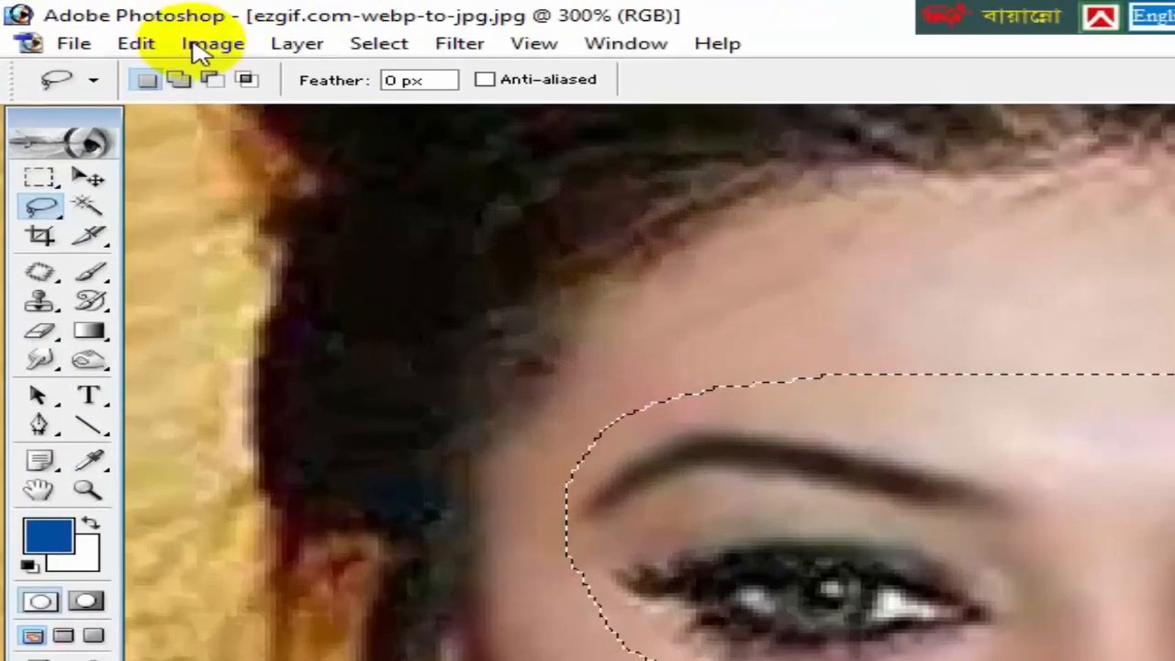
# Darken the eyes and eyebrows with Selective Color, setting Black to +28% for the Blacks using the Relative method, and clear the selection.
pyautogui.click(200, 45)
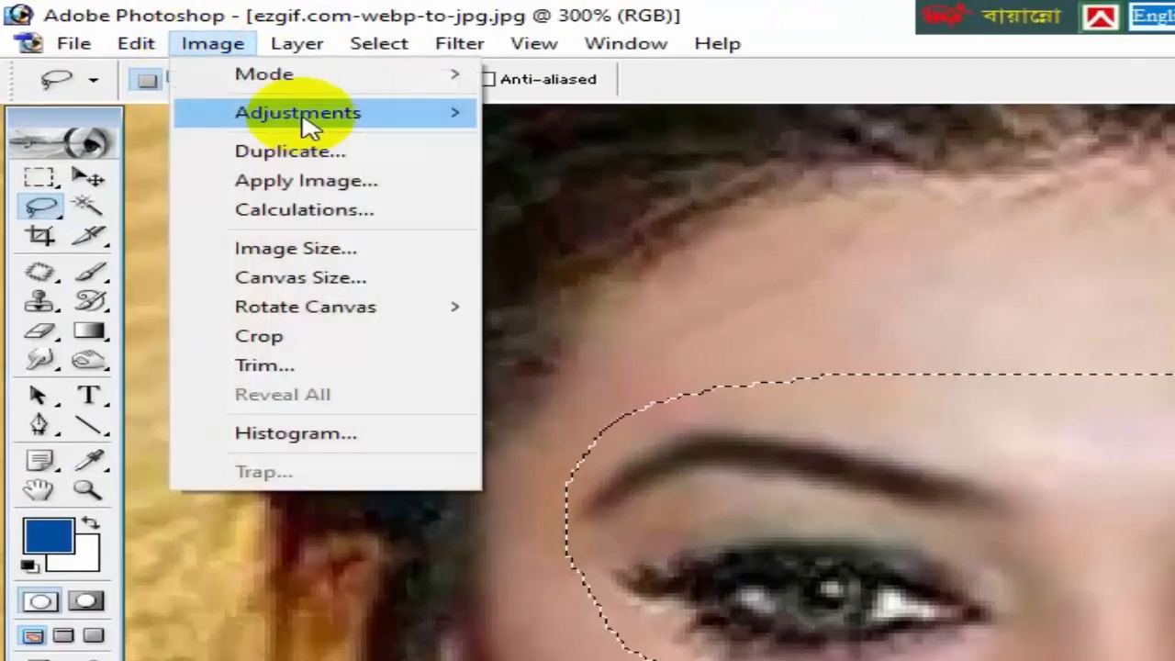
pyautogui.moveTo(309, 114)
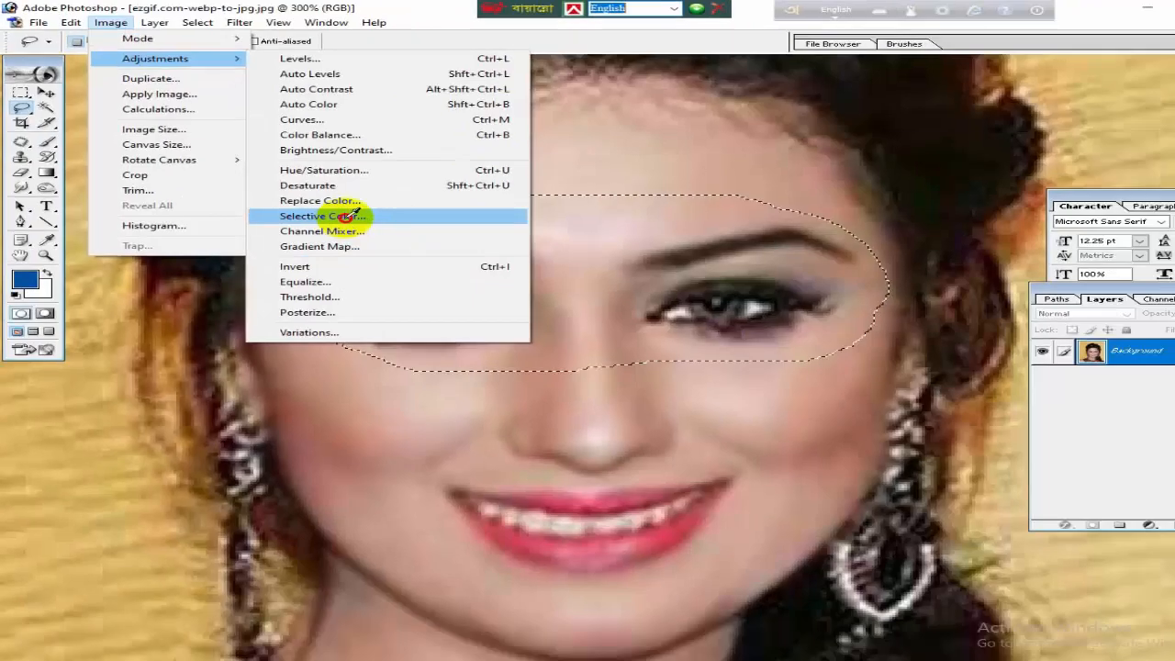
pyautogui.click(619, 414)
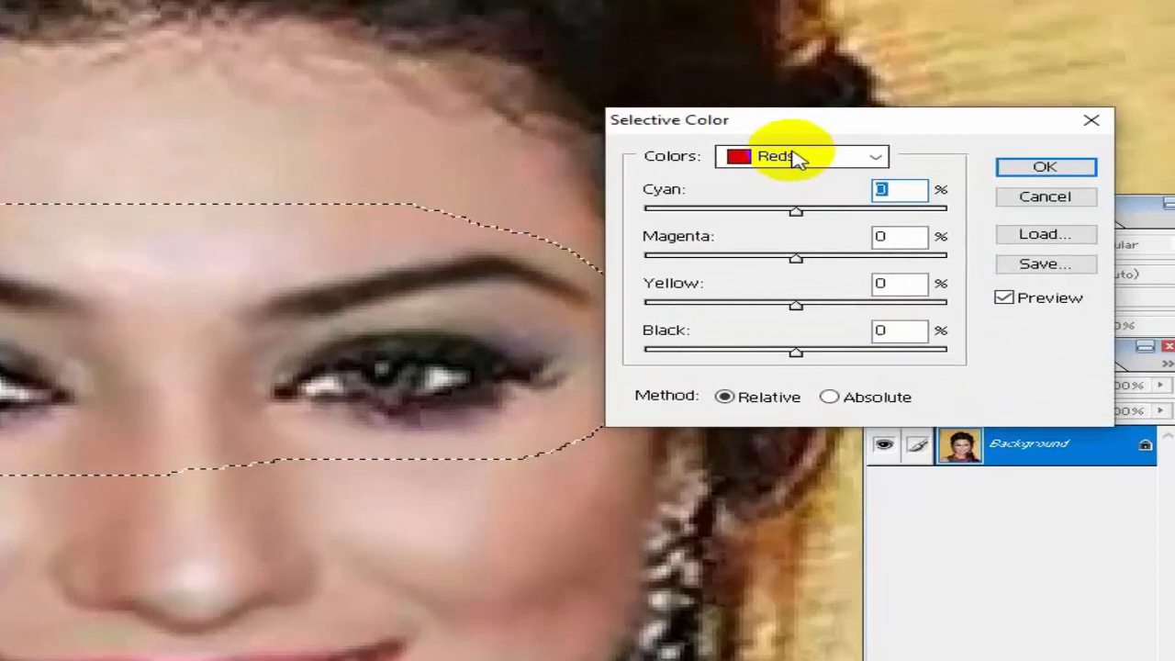
pyautogui.click(973, 164)
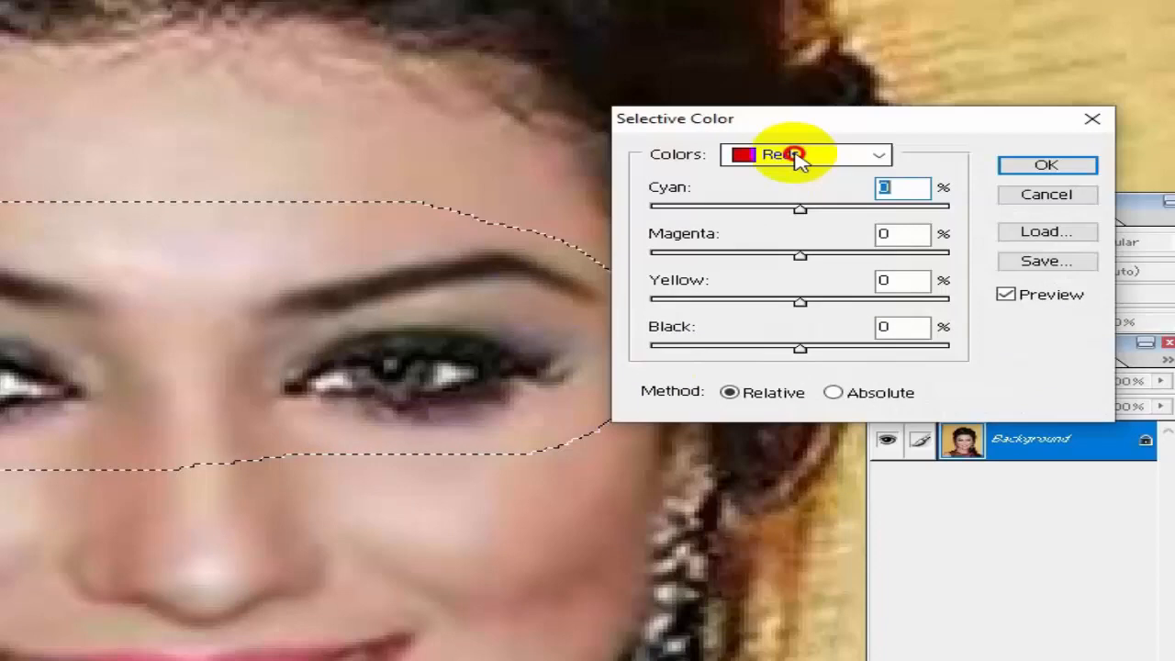
pyautogui.click(889, 286)
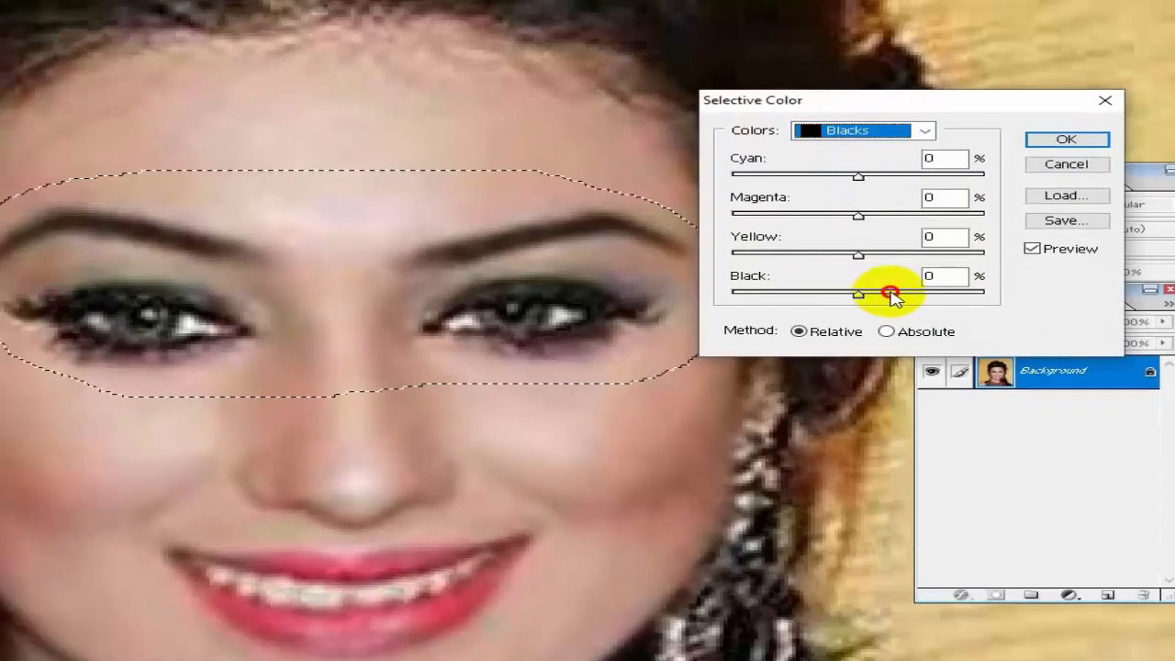
pyautogui.moveTo(890, 293); pyautogui.dragTo(900, 293)
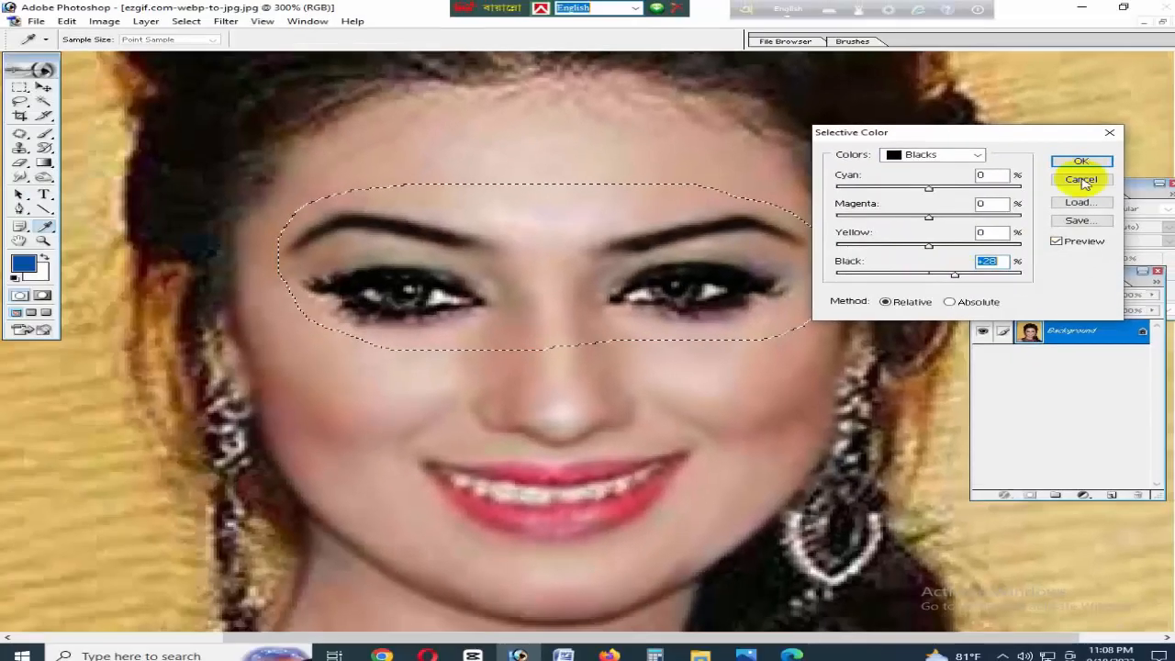
pyautogui.click(1066, 140)
pyautogui.hotkey('ctrl', 'd')
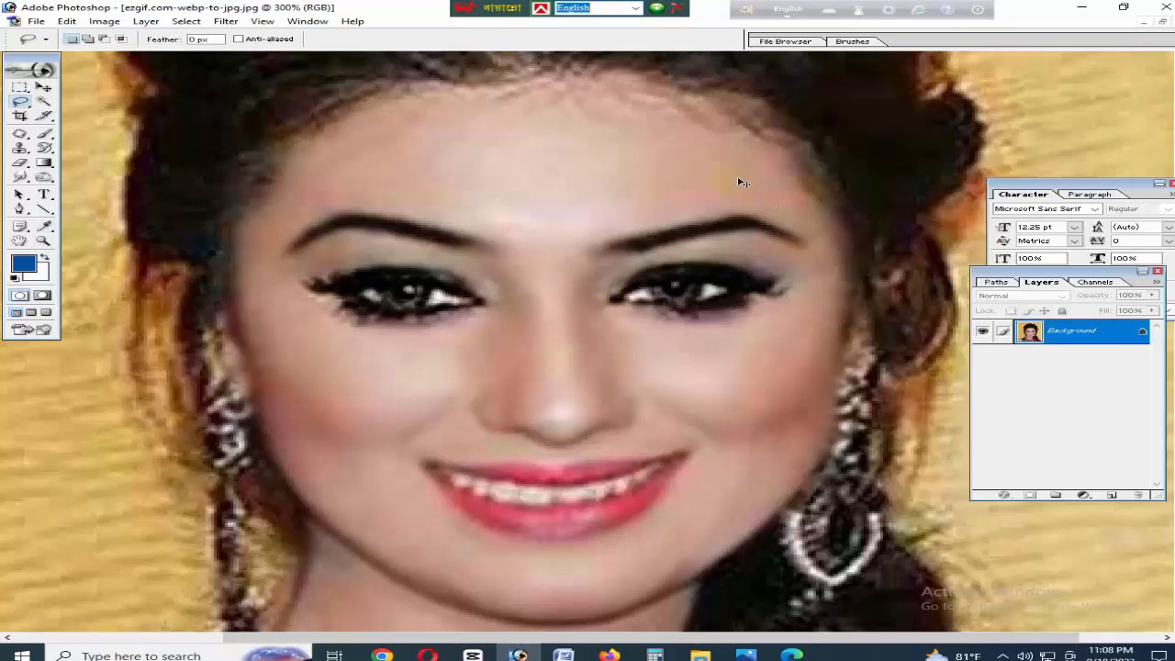
# Blend the hair and earring edge beside the jaw on the image's right side with the Smudge tool at 6% strength and brush size 20.
pyautogui.hotkey('ctrl', '-')
pyautogui.hotkey('ctrl', '-')
pyautogui.hotkey('ctrl', '-')
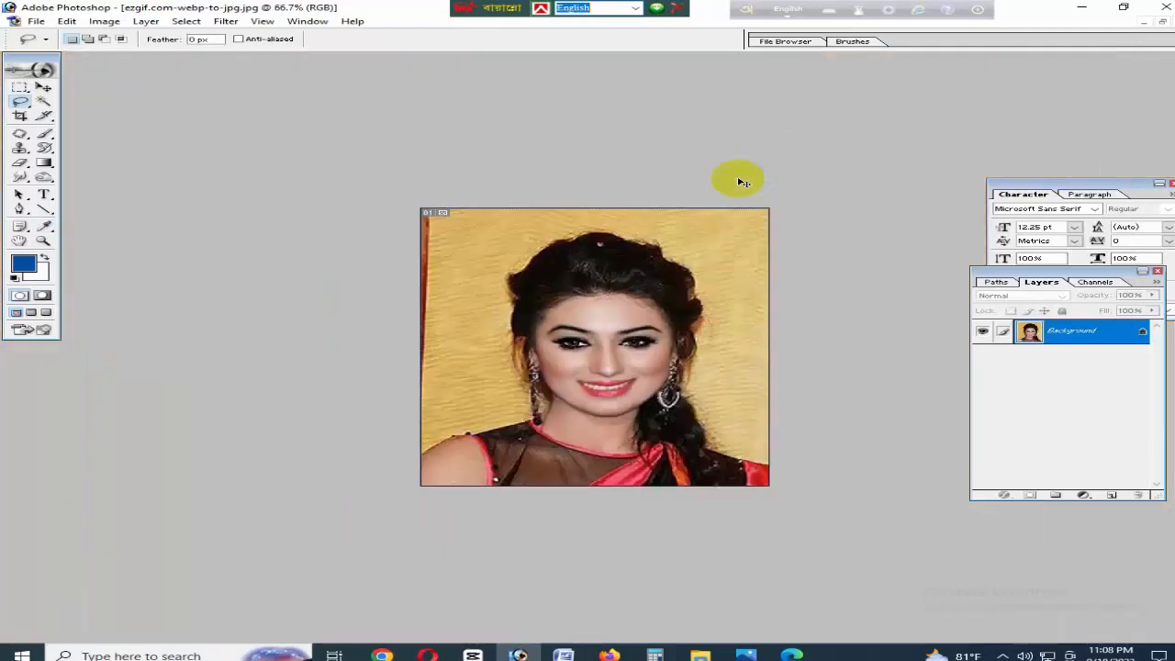
pyautogui.hotkey('ctrl', '+')
pyautogui.hotkey('ctrl', '+')
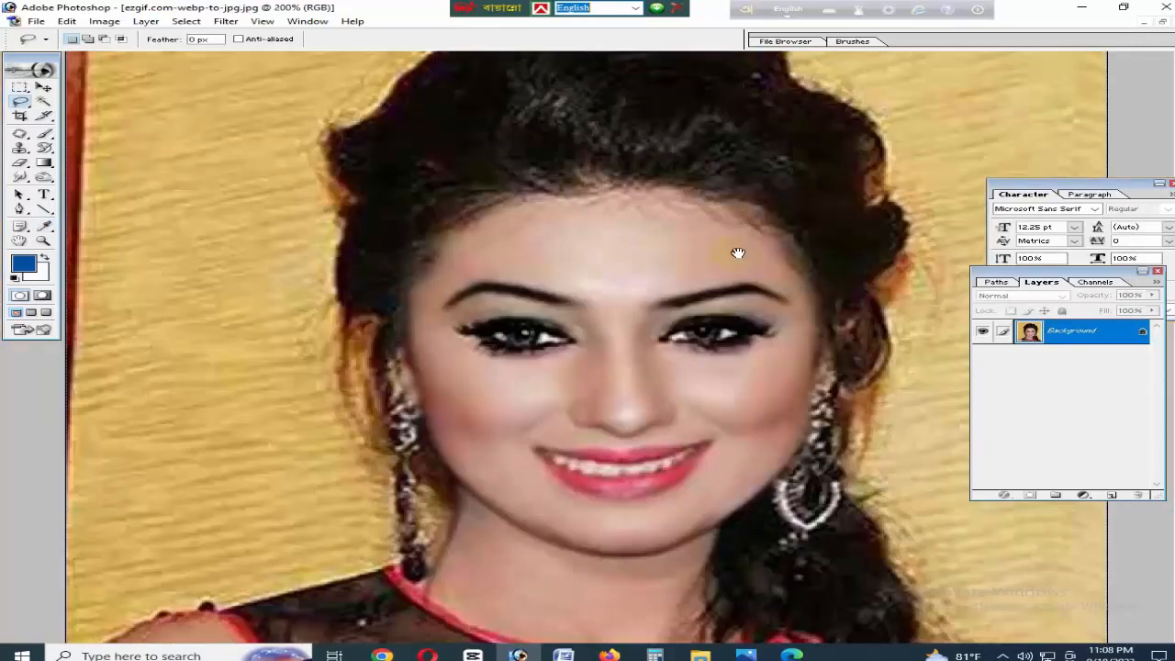
pyautogui.scroll(-3, 738, 275)
pyautogui.moveTo(806, 491); pyautogui.dragTo(808, 485)
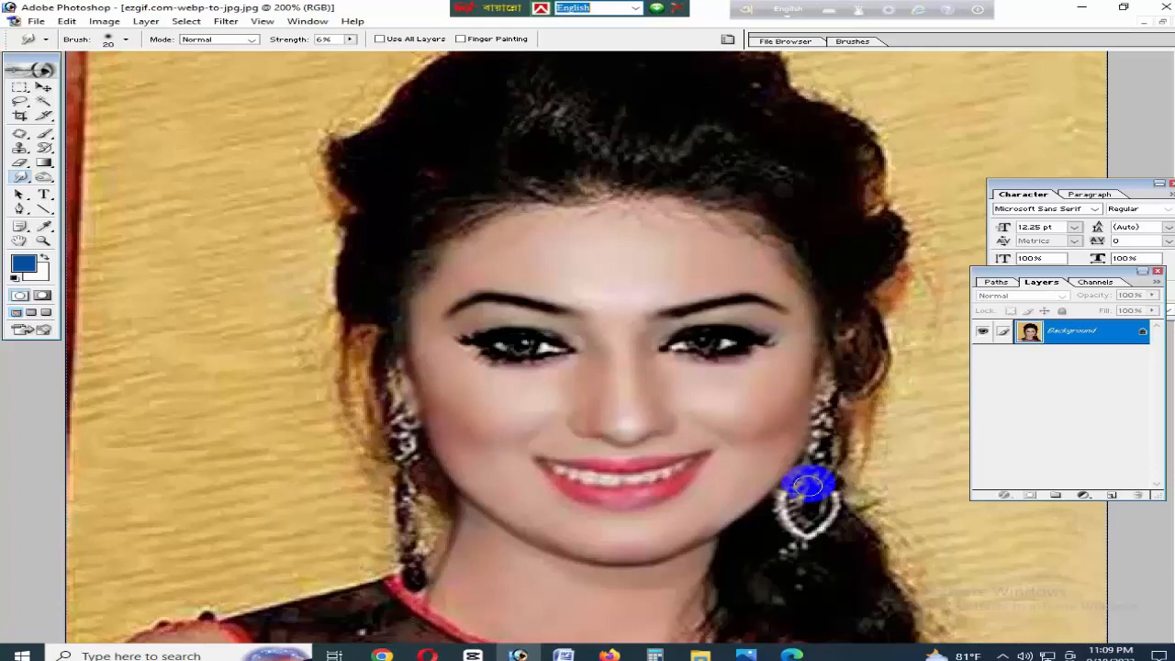
pyautogui.moveTo(807, 486); pyautogui.dragTo(798, 455)
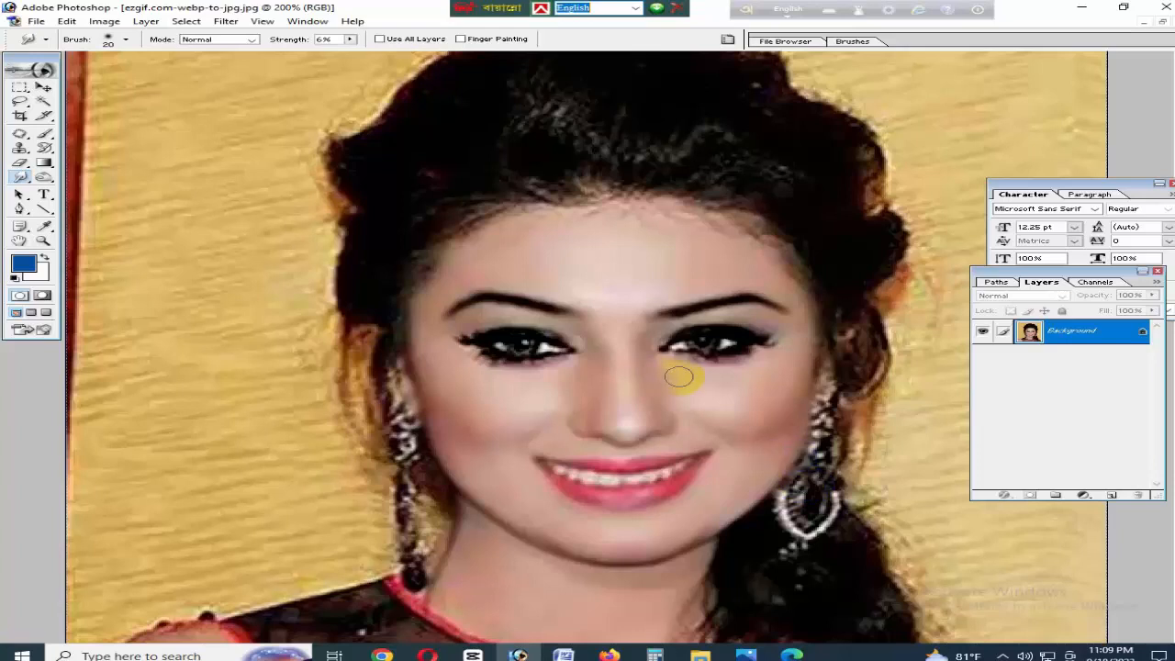
# Restore the portrait to an enlarged floating window and duplicate the image as "ezgif.com-webp-to-jpg copy".
pyautogui.click(1162, 24)
pyautogui.moveTo(442, 272); pyautogui.dragTo(180, 275)
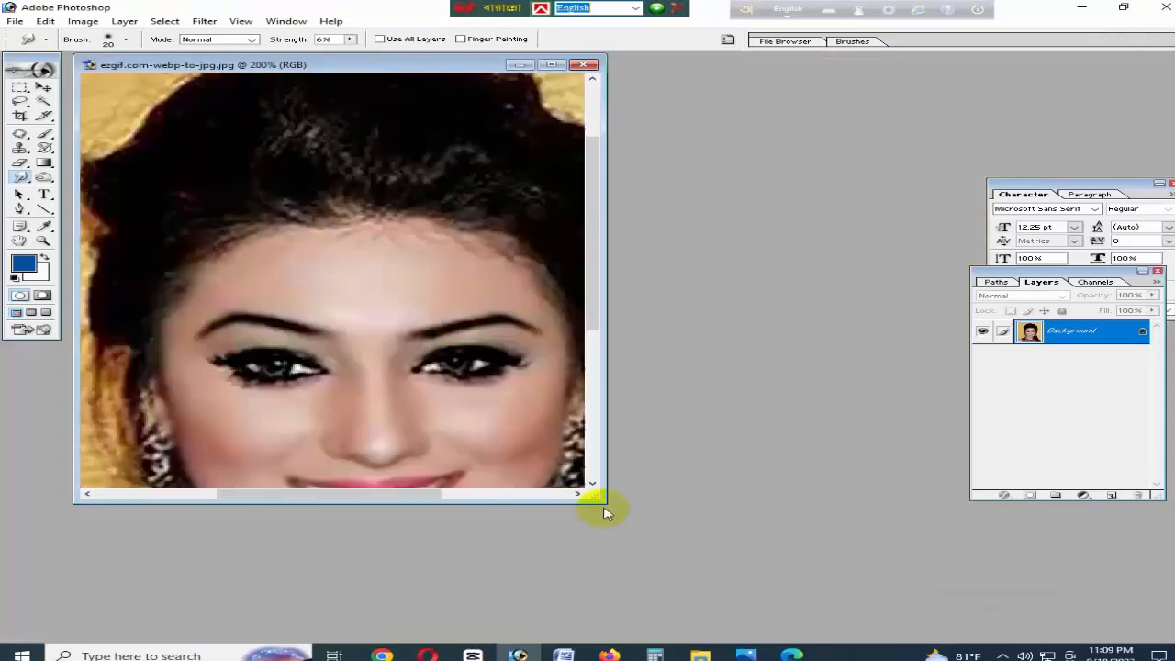
pyautogui.moveTo(603, 501); pyautogui.dragTo(989, 634)
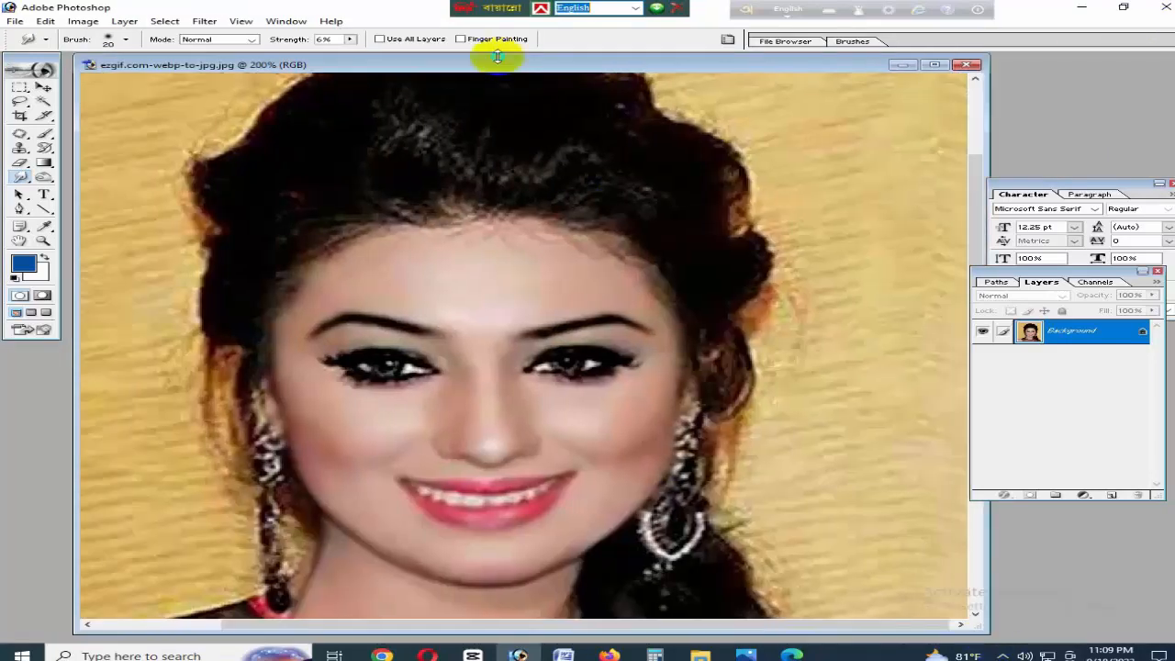
pyautogui.rightClick(497, 59)
pyautogui.click(542, 65)
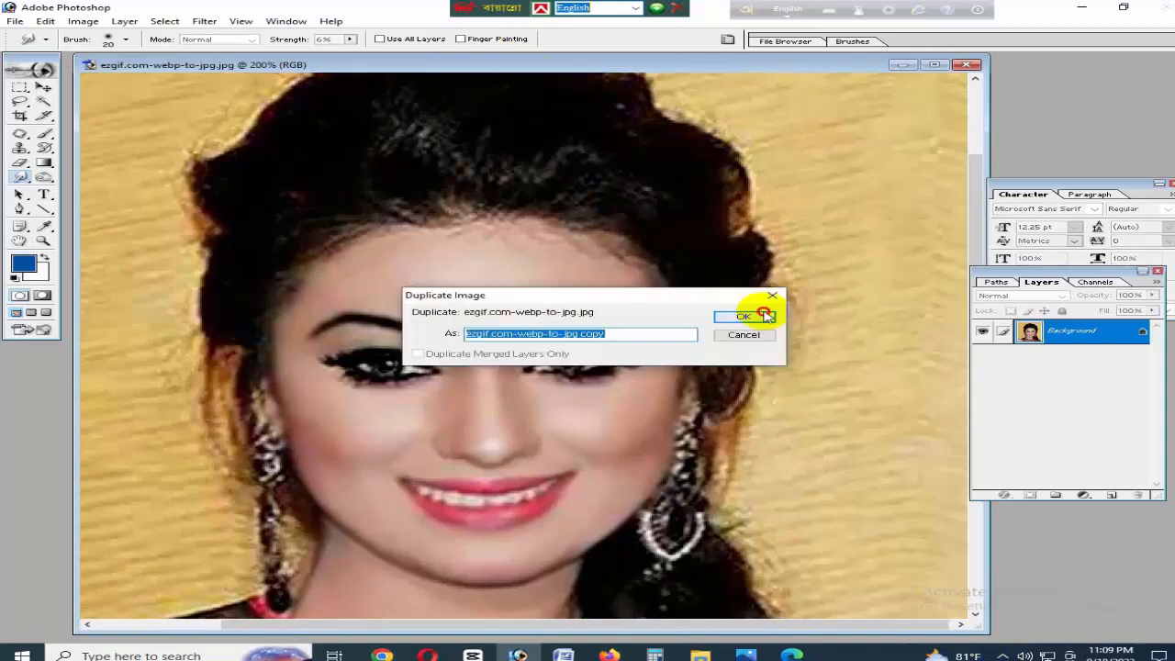
pyautogui.click(748, 309)
# Close the original document without saving its changes and reopen the unedited ezgif.com-webp-to-jpg.jpg from the Desktop.
pyautogui.click(965, 65)
pyautogui.click(966, 64)
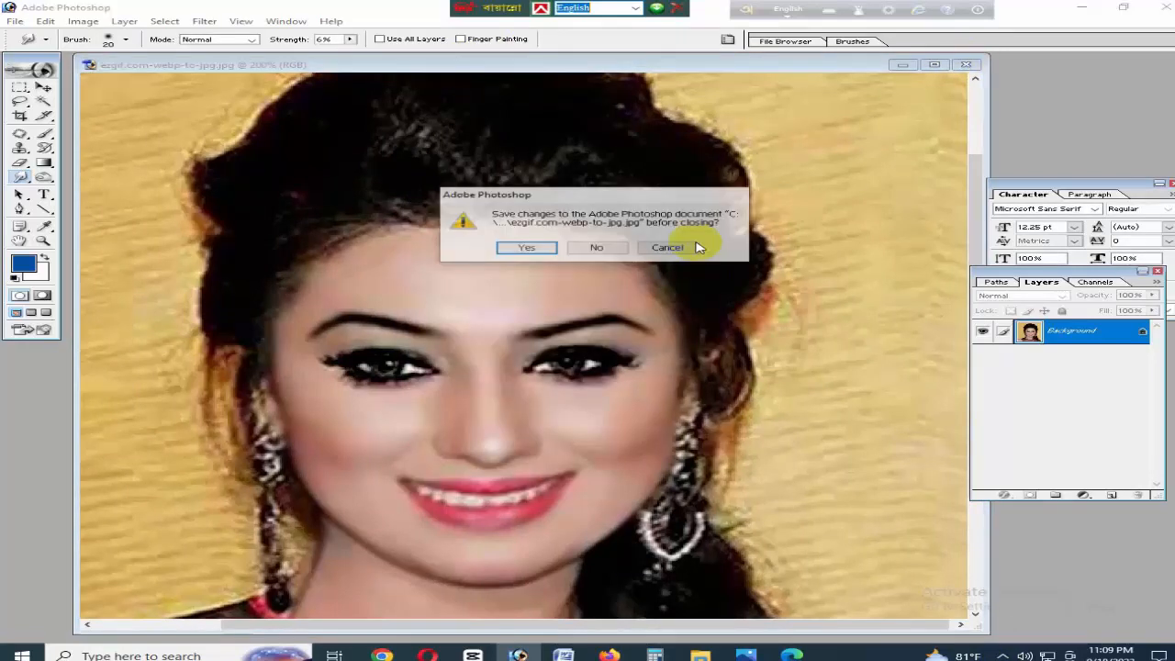
pyautogui.click(600, 248)
pyautogui.hotkey('ctrl', 'o')
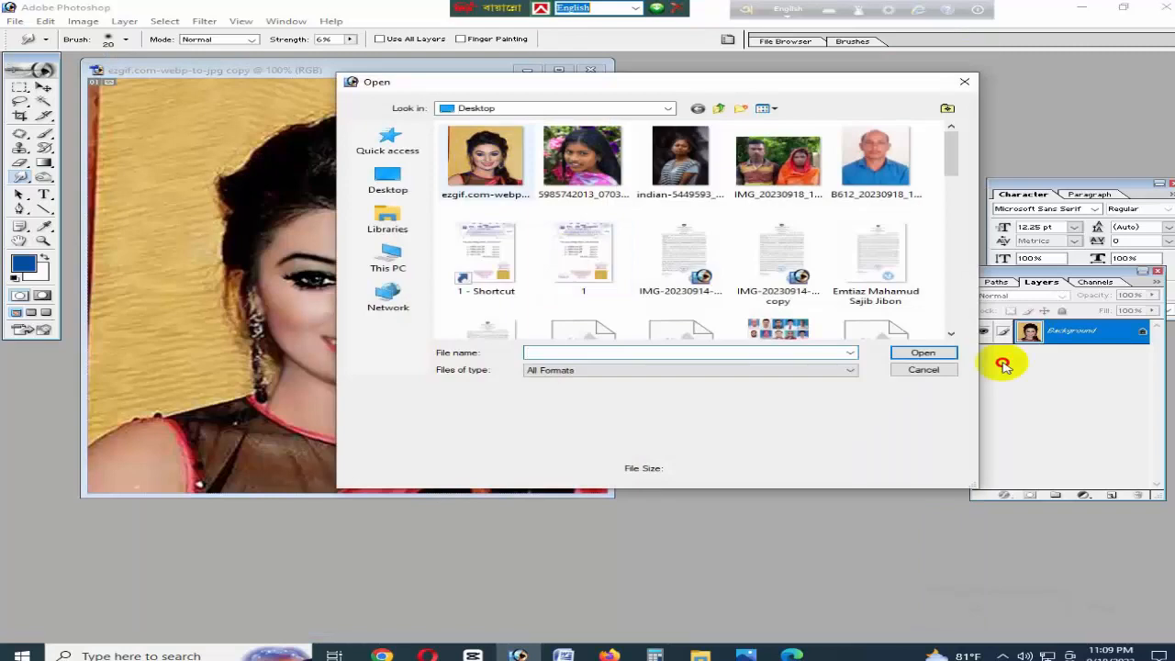
pyautogui.click(922, 352)
# Place the reopened original beside the retouched copy and magnify both images to 300%.
pyautogui.moveTo(419, 74); pyautogui.dragTo(829, 103)
pyautogui.hotkey('ctrl', '+')
pyautogui.hotkey('ctrl', '+')
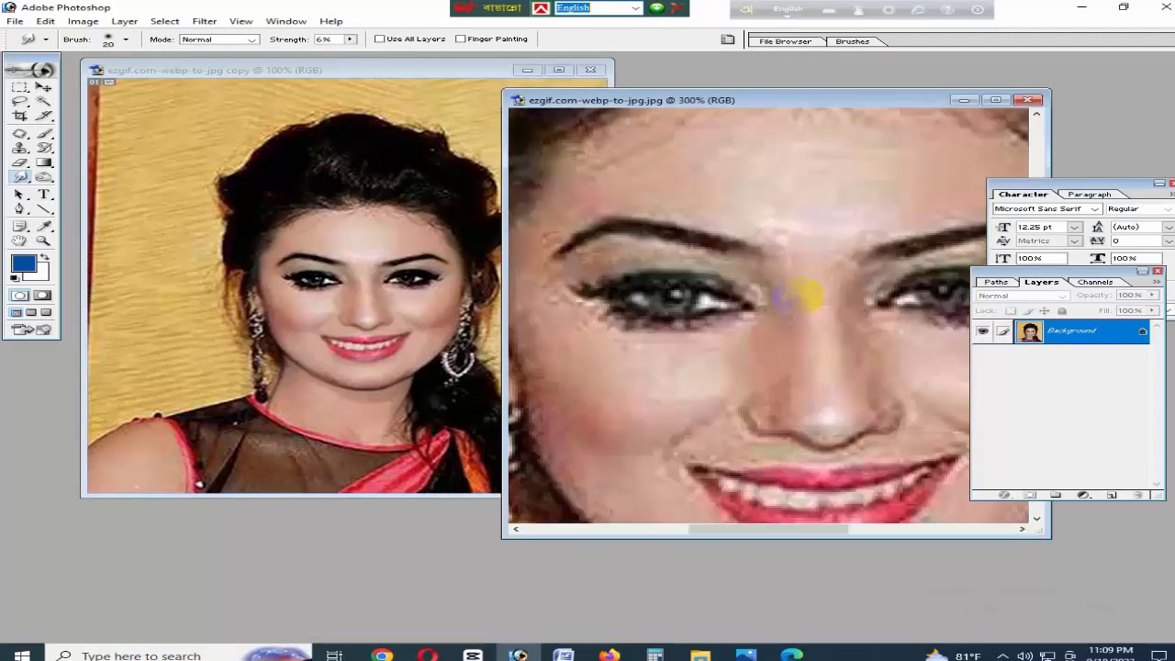
pyautogui.click(190, 185)
pyautogui.hotkey('ctrl', '+')
pyautogui.hotkey('ctrl', '+')
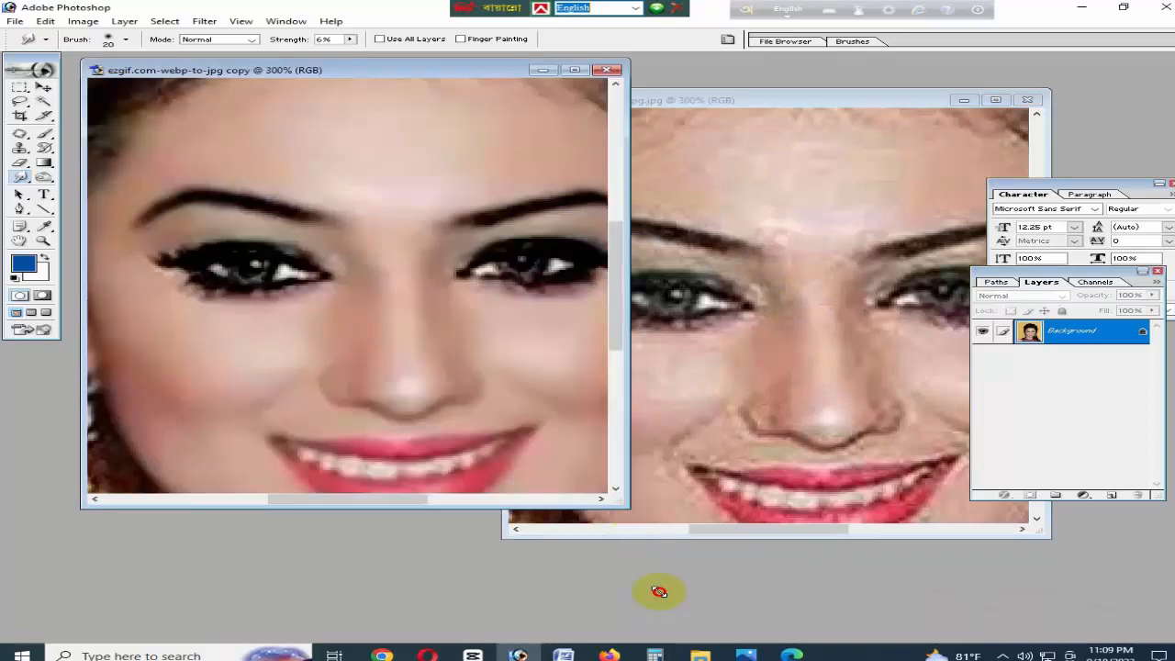
# Hide the palettes and enlarge and align both image windows side by side to compare the retouched face with the original.
pyautogui.moveTo(659, 592); pyautogui.dragTo(659, 594)
pyautogui.press('Tab')
pyautogui.moveTo(794, 79); pyautogui.dragTo(933, 46)
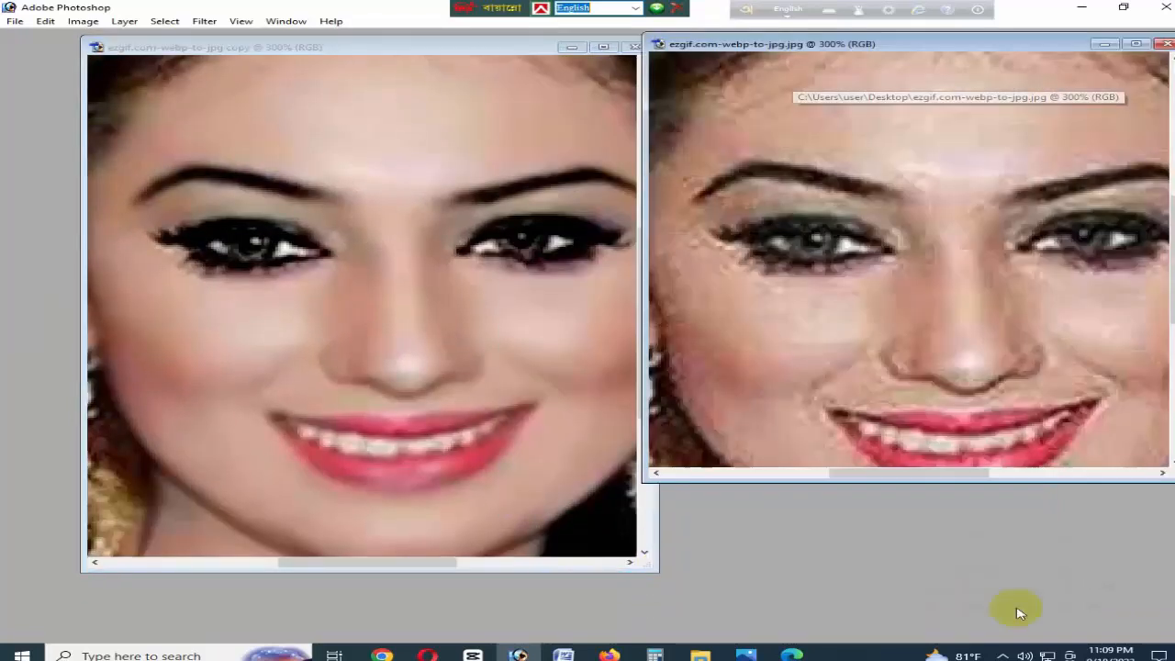
pyautogui.moveTo(927, 482); pyautogui.dragTo(927, 617)
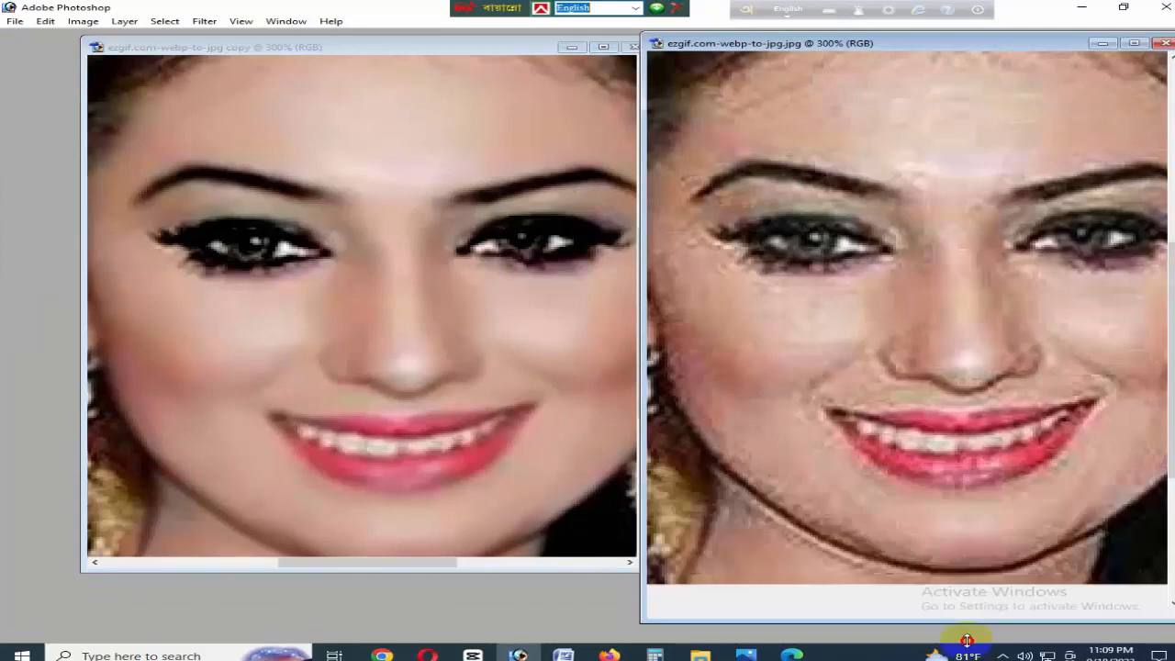
pyautogui.click(587, 385)
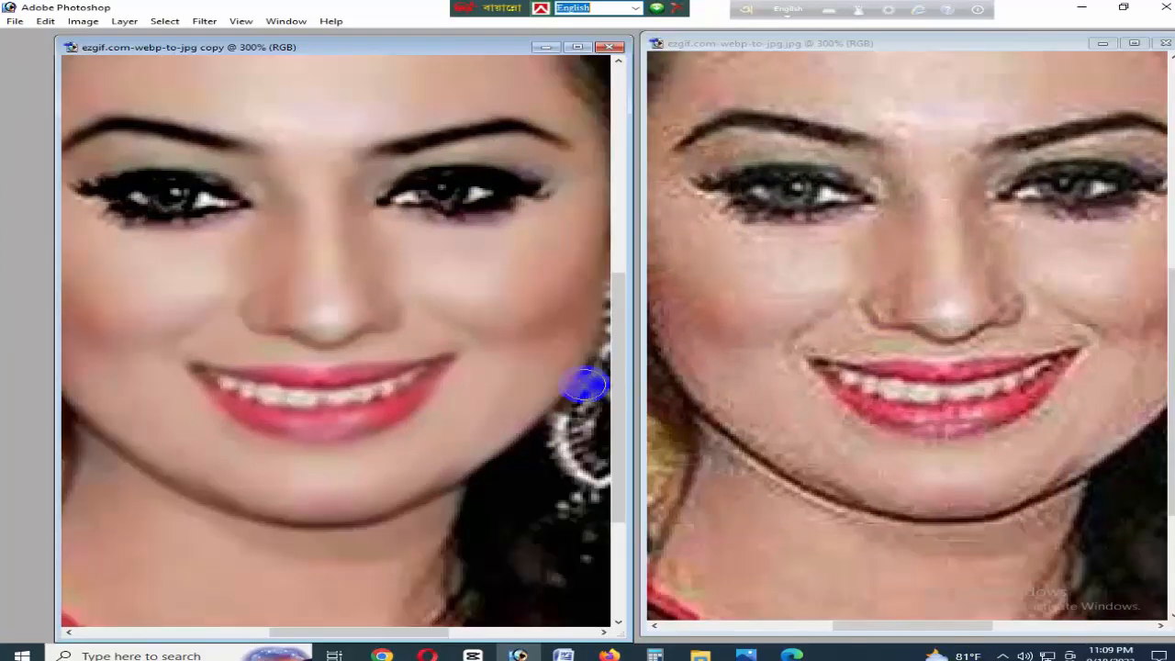